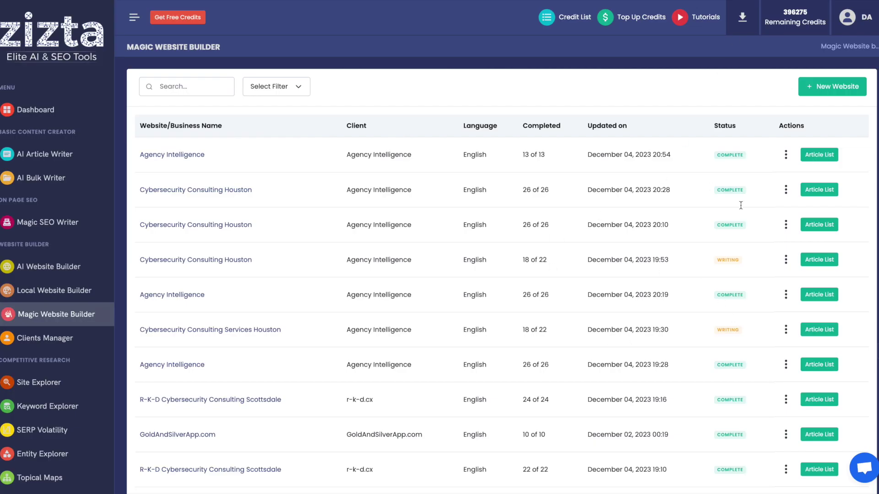
# Open the action menu for the Cybersecurity Consulting Houston website row
pyautogui.click(784, 191)
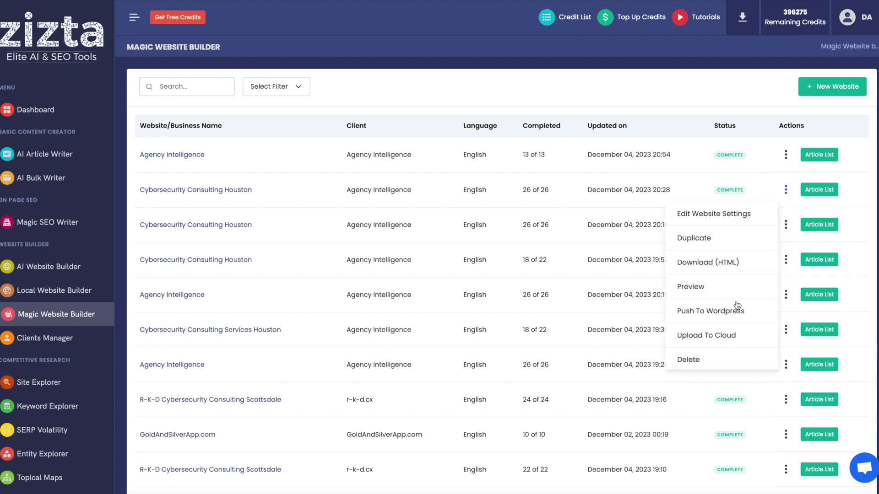
# Choose Push To Wordpress to publish that website to WordPress
pyautogui.click(710, 312)
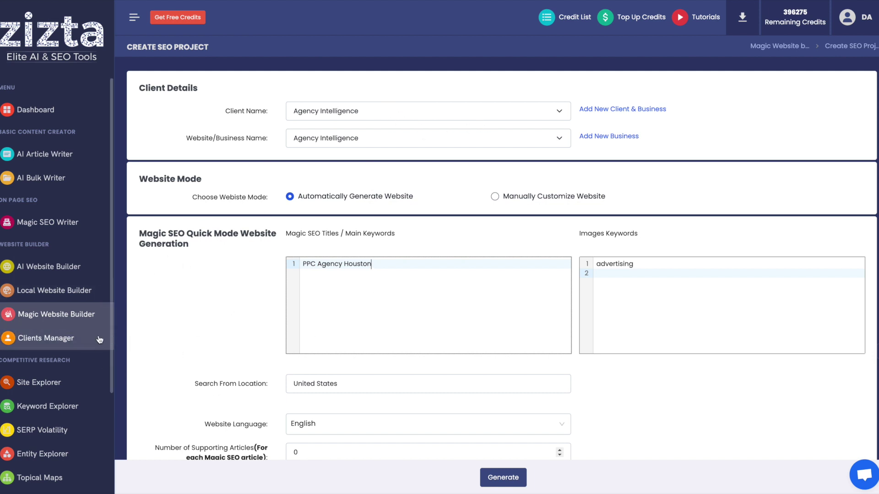
pyautogui.click(421, 114)
pyautogui.click(262, 117)
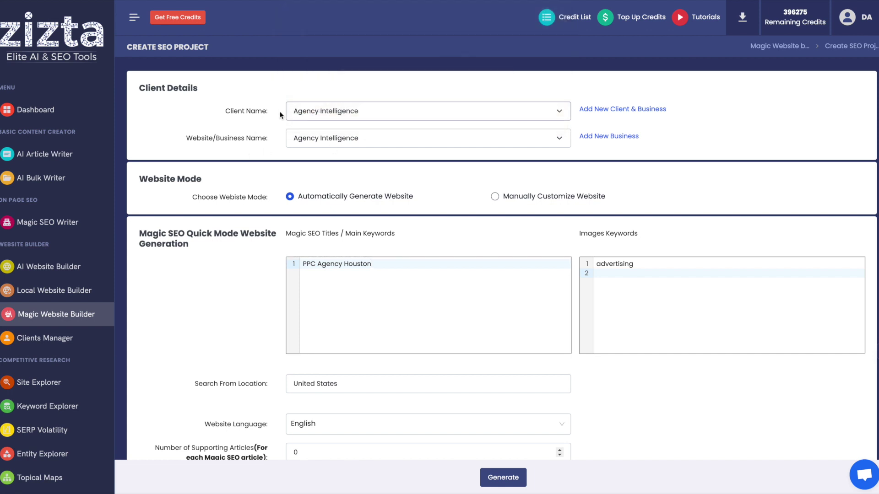
pyautogui.click(615, 117)
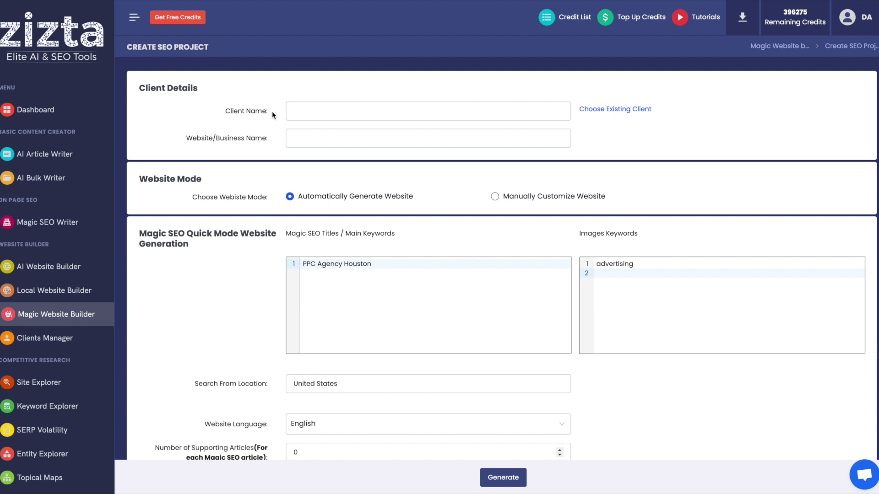
pyautogui.click(404, 116)
pyautogui.click(208, 123)
pyautogui.click(387, 137)
pyautogui.click(283, 140)
pyautogui.click(640, 110)
pyautogui.click(398, 113)
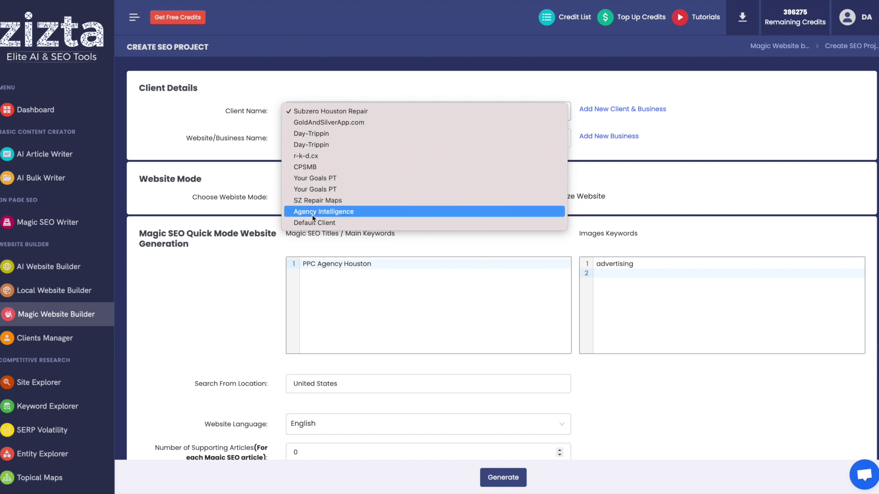
pyautogui.click(332, 213)
pyautogui.click(383, 138)
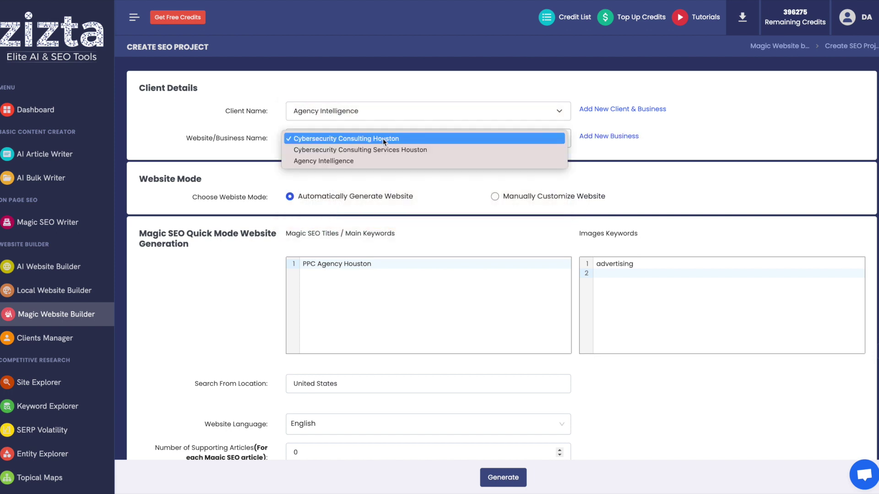
pyautogui.click(354, 159)
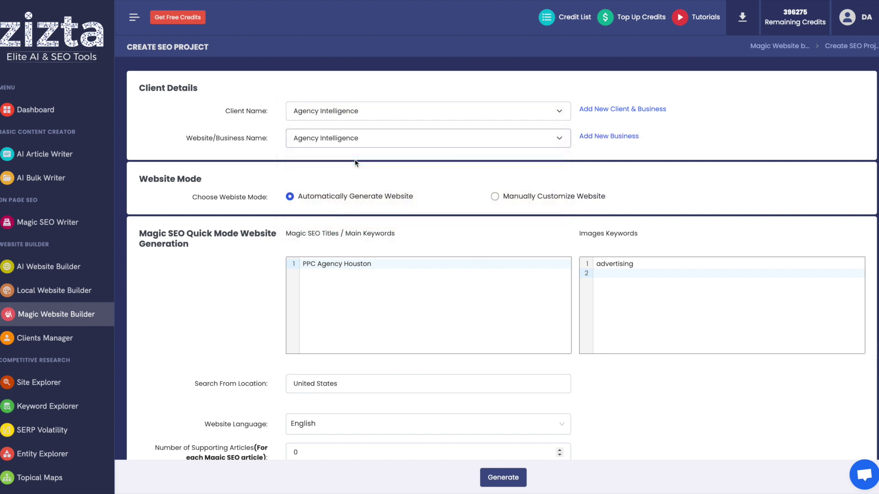
# Delete the blank second Images Keywords line so only 'advertising' remains
pyautogui.scroll(-1, 369, 337)
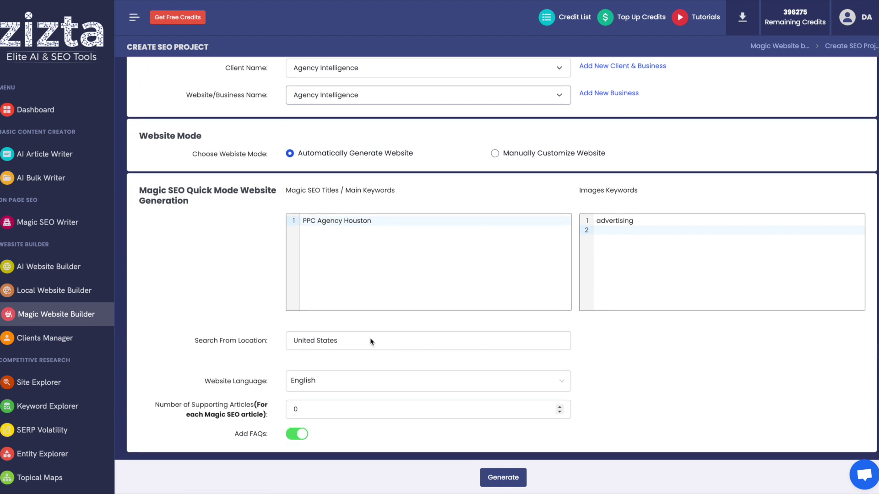
pyautogui.click(395, 262)
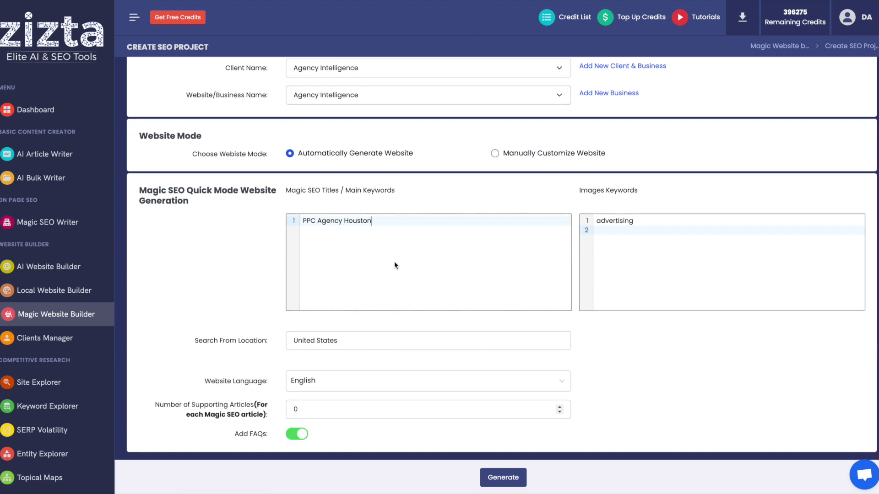
pyautogui.moveTo(396, 246); pyautogui.dragTo(289, 215)
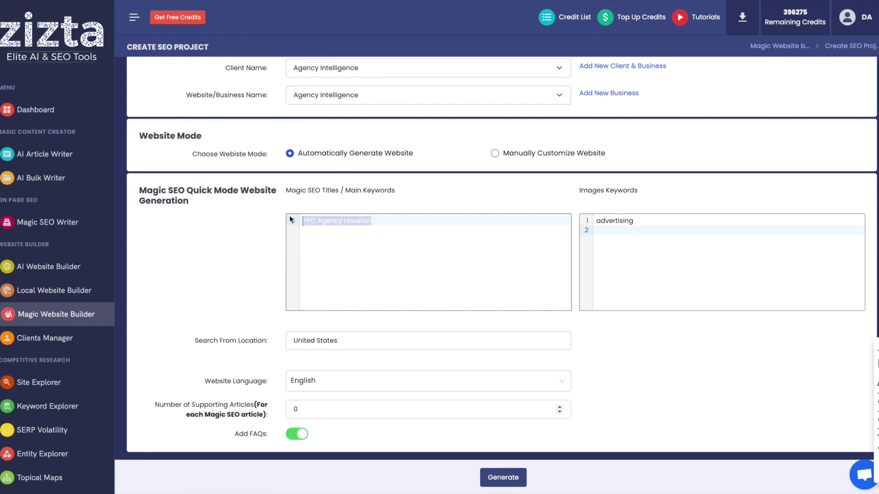
pyautogui.click(378, 235)
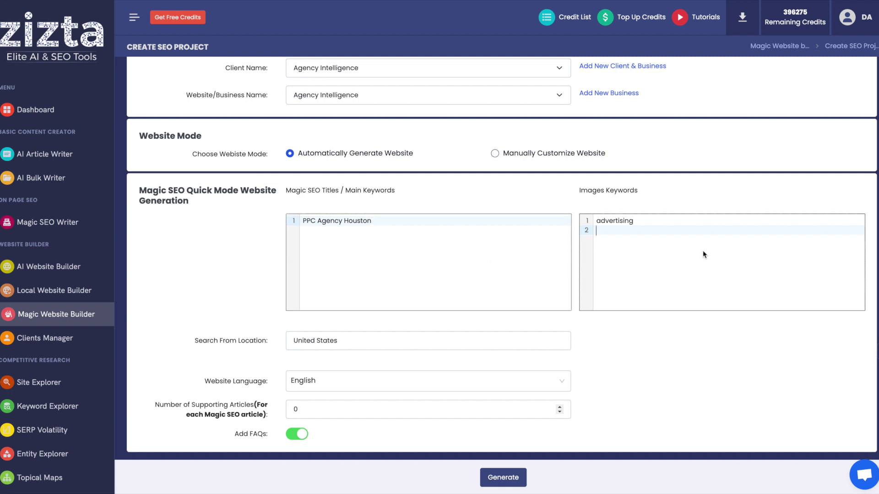
pyautogui.click(628, 229)
pyautogui.press('BackSpace')
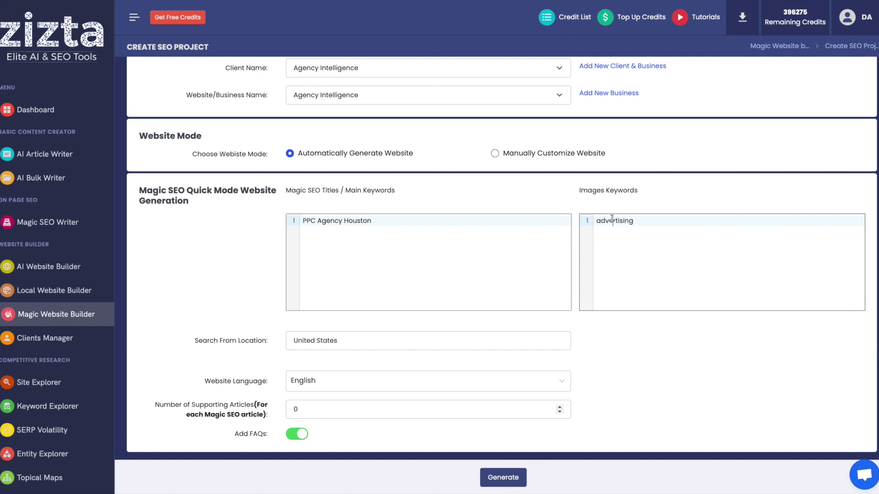
pyautogui.doubleClick(614, 221)
pyautogui.click(628, 223)
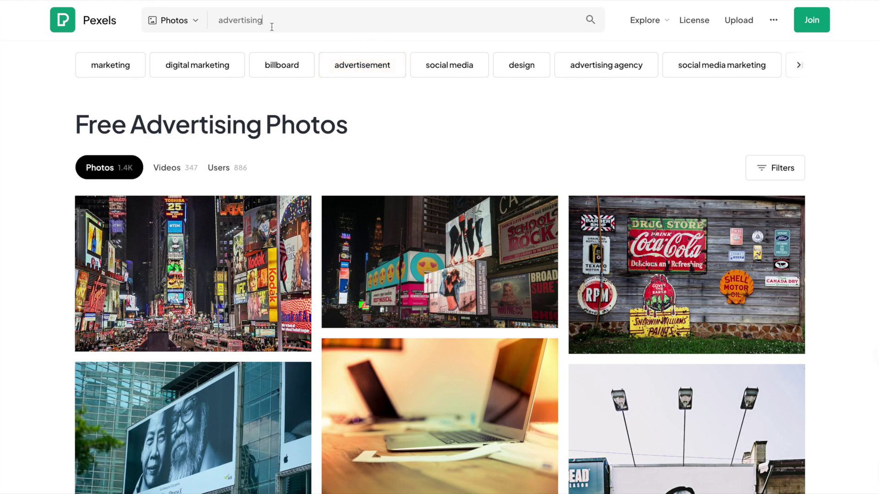
pyautogui.click(271, 23)
pyautogui.click(767, 110)
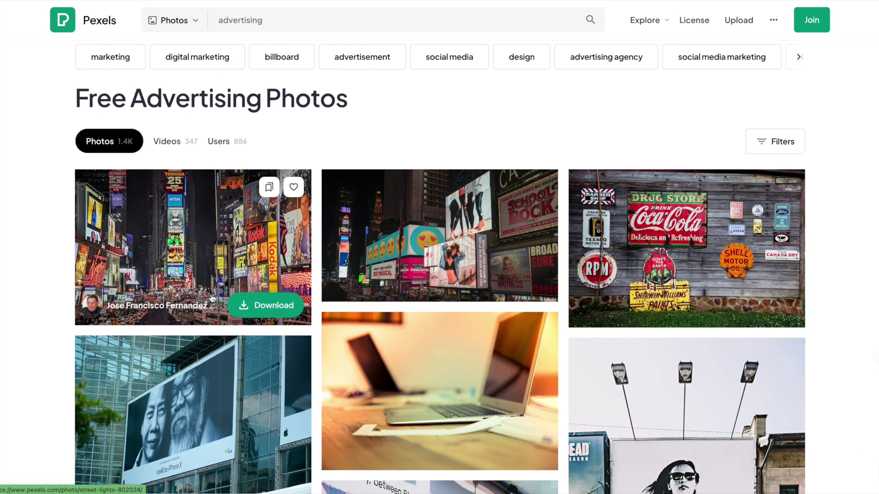
pyautogui.scroll(-10, 297, 281)
pyautogui.scroll(-15, 212, 298)
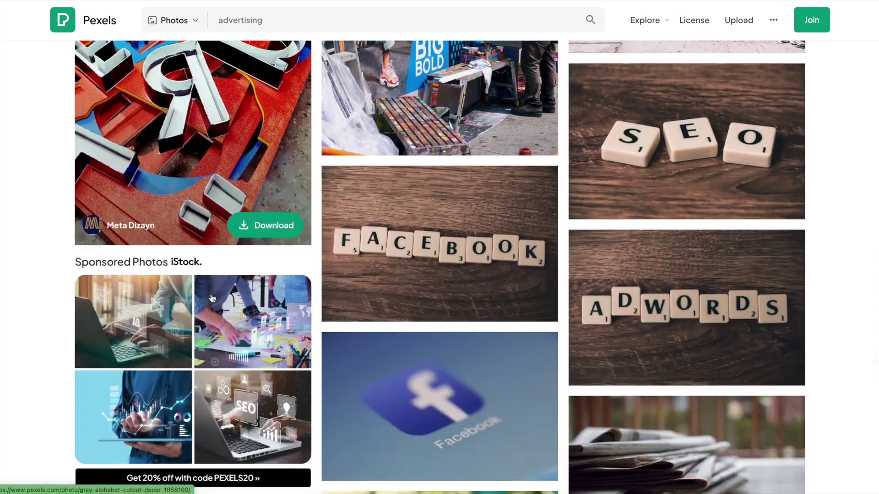
pyautogui.scroll(-18, 212, 298)
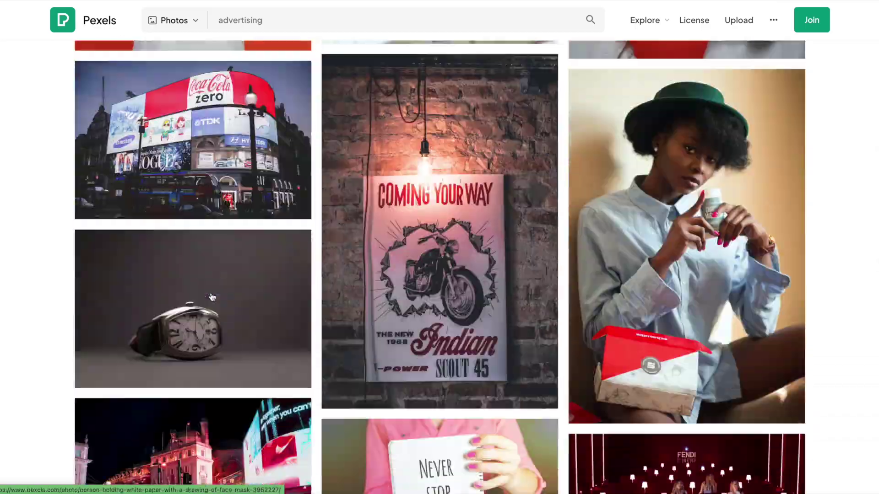
pyautogui.scroll(14, 212, 299)
pyautogui.scroll(20, 212, 298)
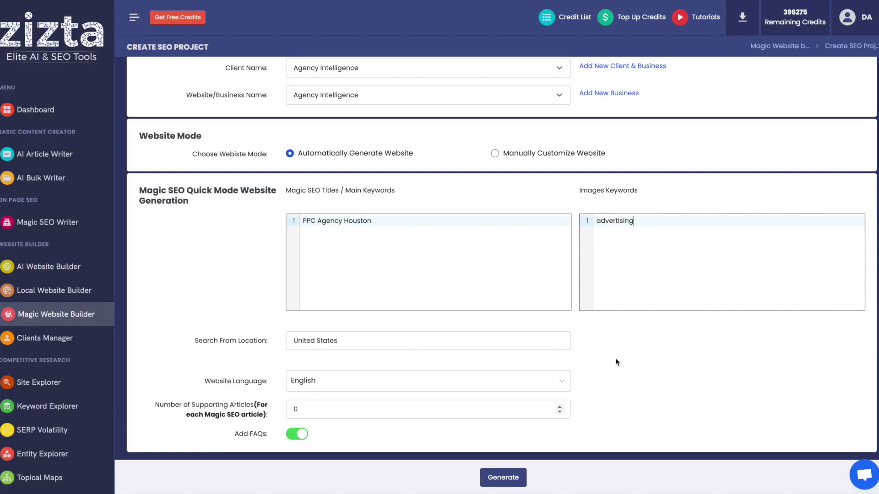
# Replace United States with Houston,TX,Texas,United States as the search location
pyautogui.click(341, 341)
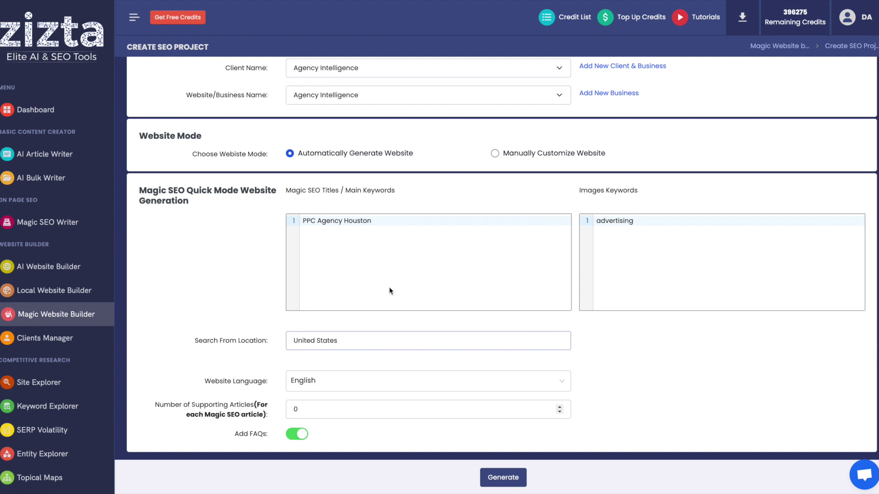
pyautogui.moveTo(395, 341); pyautogui.dragTo(197, 336)
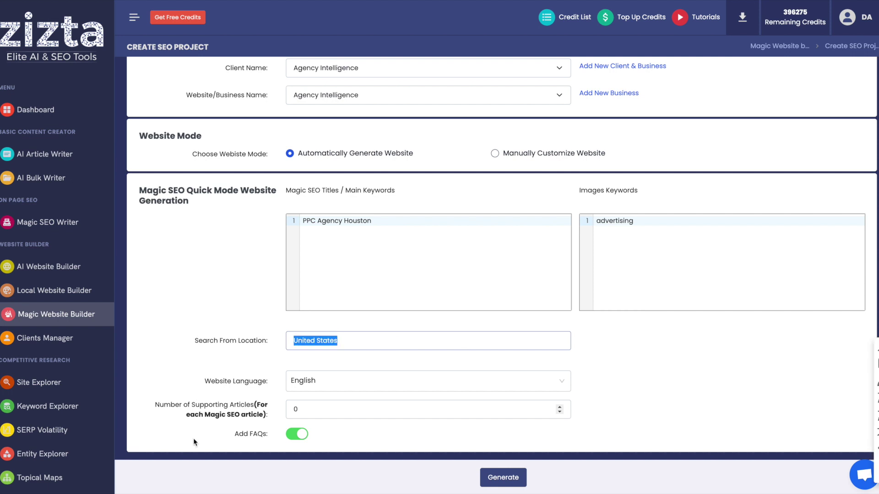
pyautogui.write('houon')
pyautogui.press('BackSpace')
pyautogui.press('BackSpace')
pyautogui.write('ston')
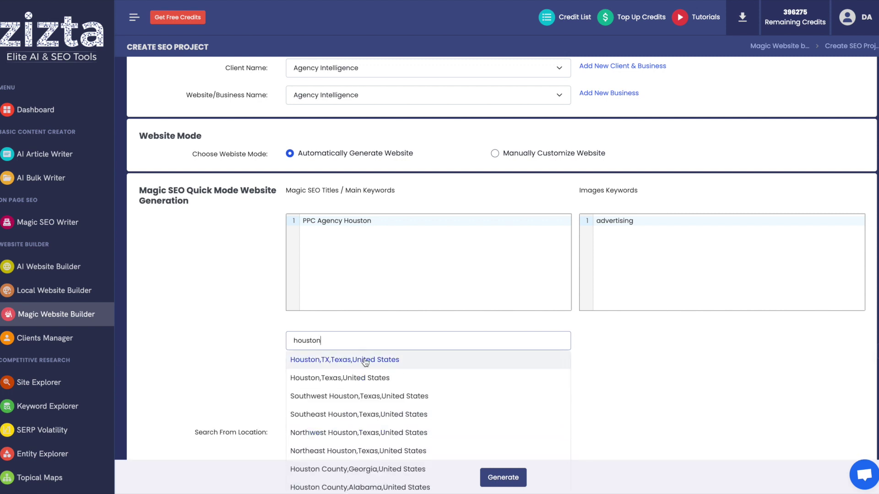
pyautogui.click(363, 360)
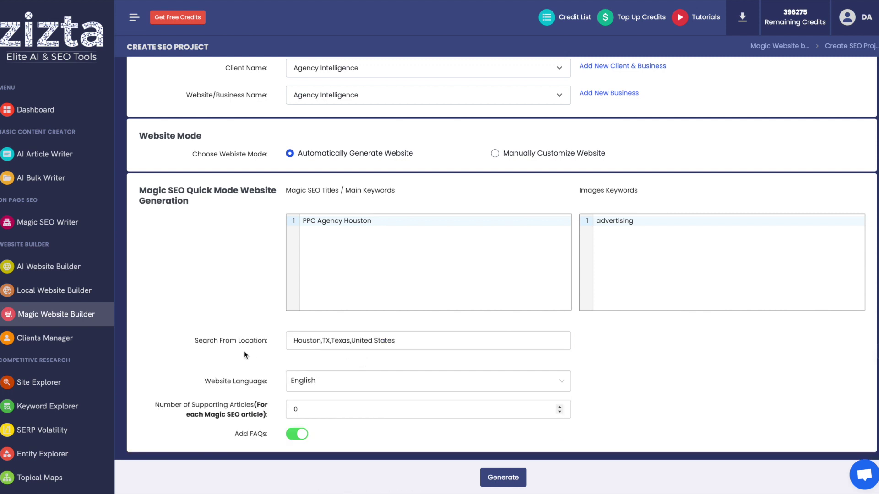
# Keep English, set supporting articles to 10, and leave Add FAQs on
pyautogui.click(319, 374)
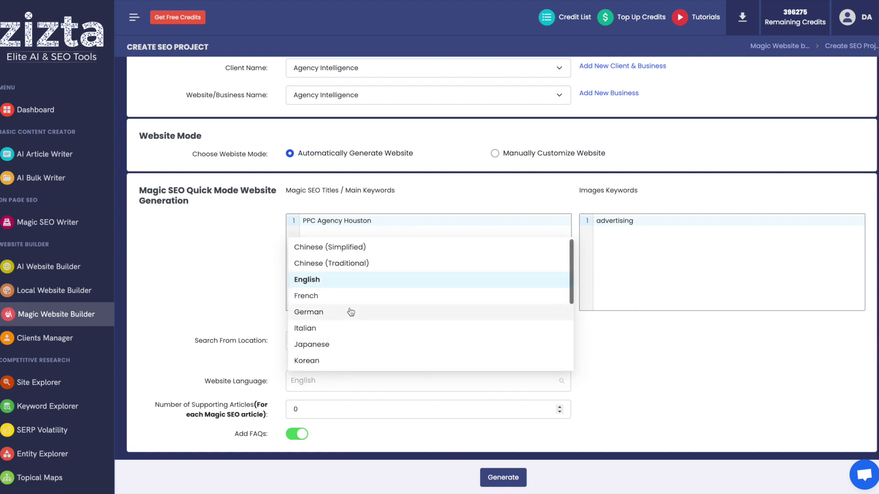
pyautogui.scroll(-2, 350, 310)
pyautogui.click(213, 323)
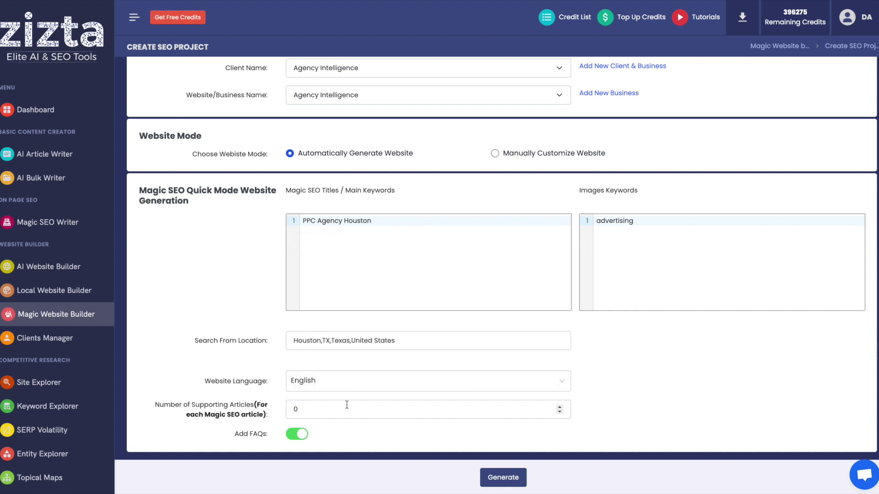
pyautogui.moveTo(323, 409); pyautogui.dragTo(268, 412)
pyautogui.write('10')
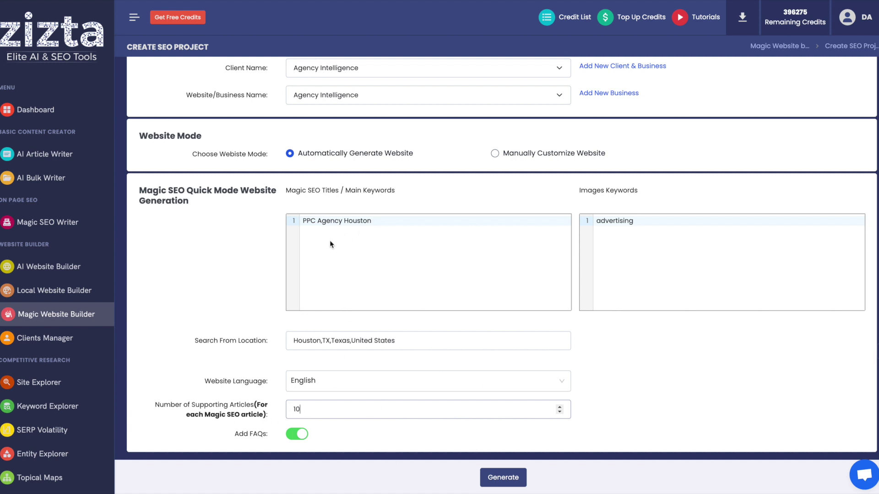
pyautogui.click(301, 434)
pyautogui.click(301, 434)
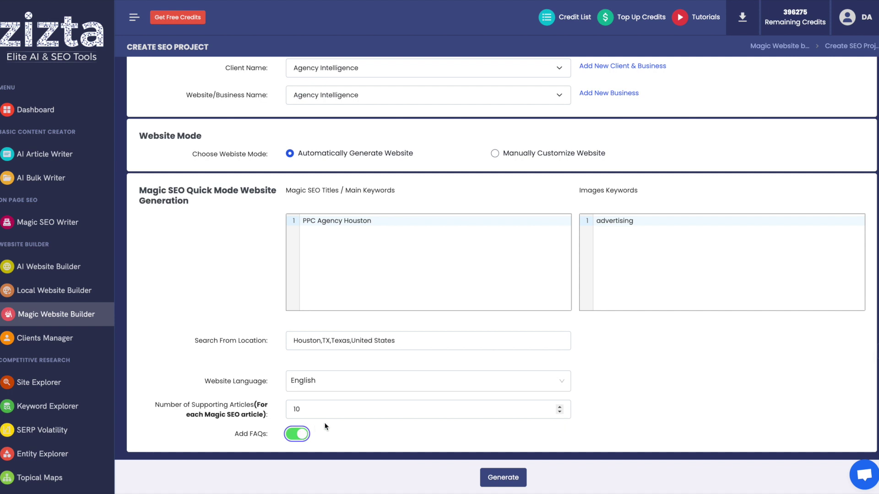
pyautogui.click(503, 478)
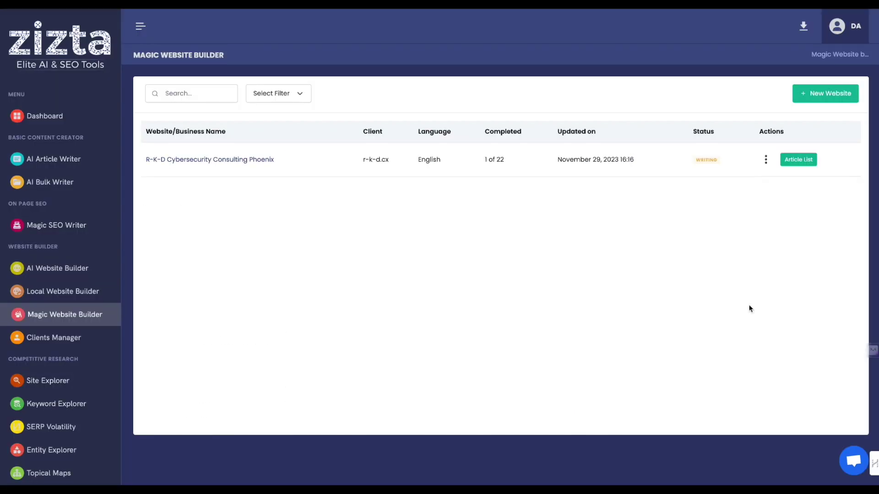
pyautogui.click(800, 162)
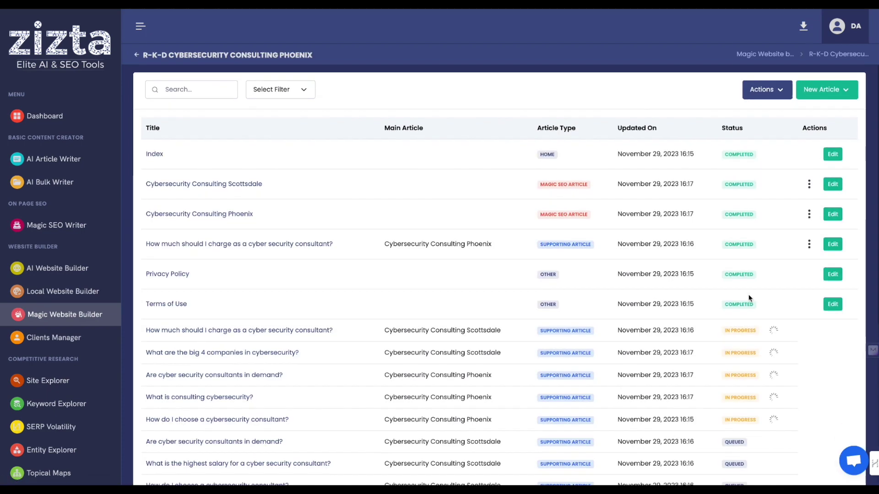
pyautogui.scroll(-1, 749, 293)
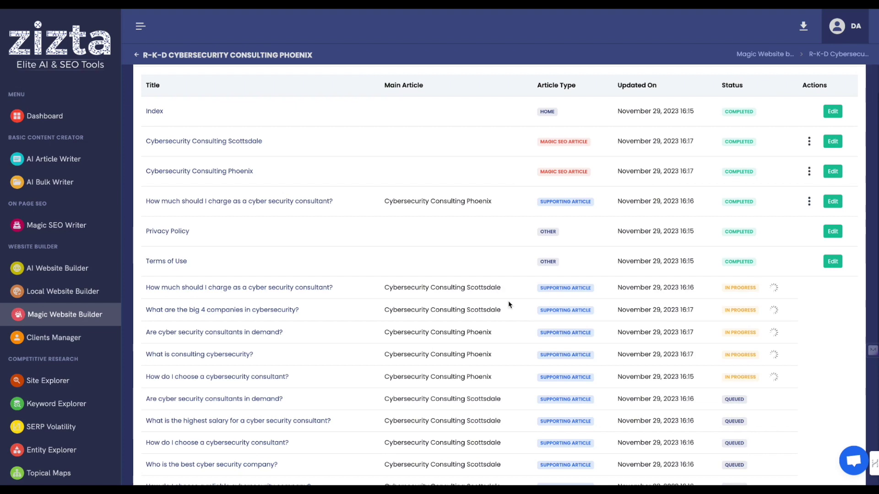
pyautogui.scroll(-1, 631, 364)
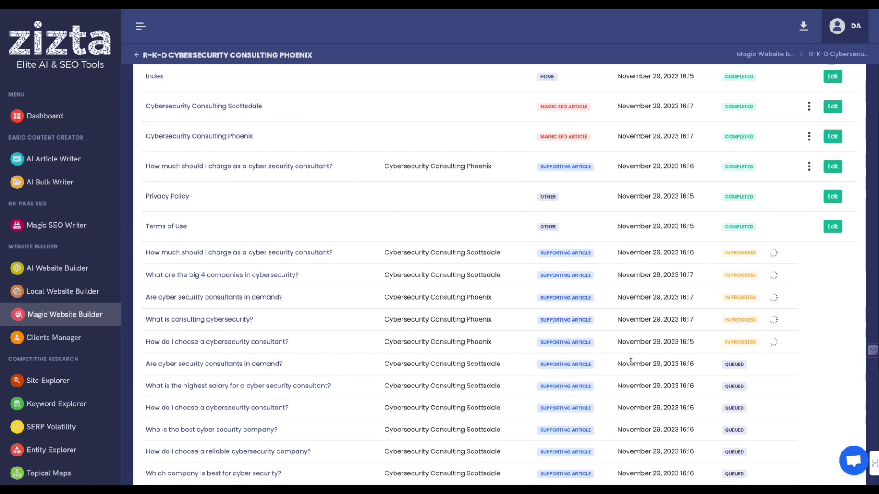
pyautogui.scroll(1, 631, 362)
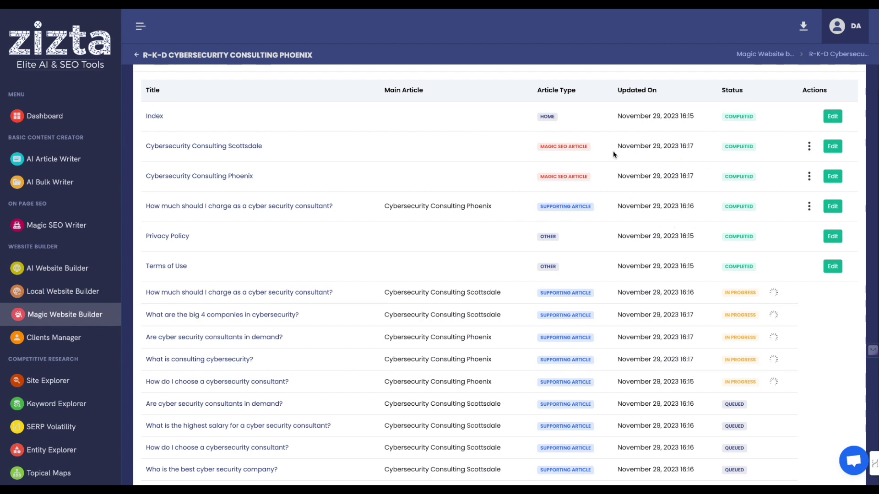
pyautogui.scroll(-5, 545, 156)
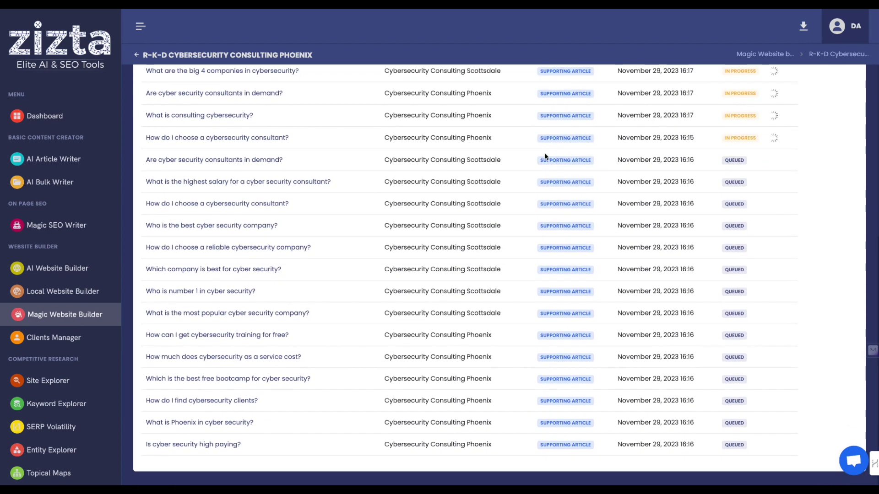
pyautogui.scroll(6, 545, 157)
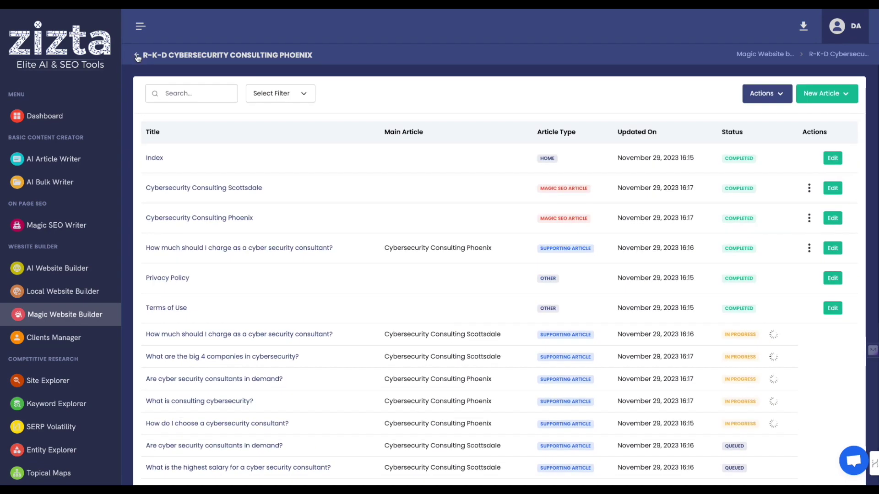
pyautogui.click(137, 56)
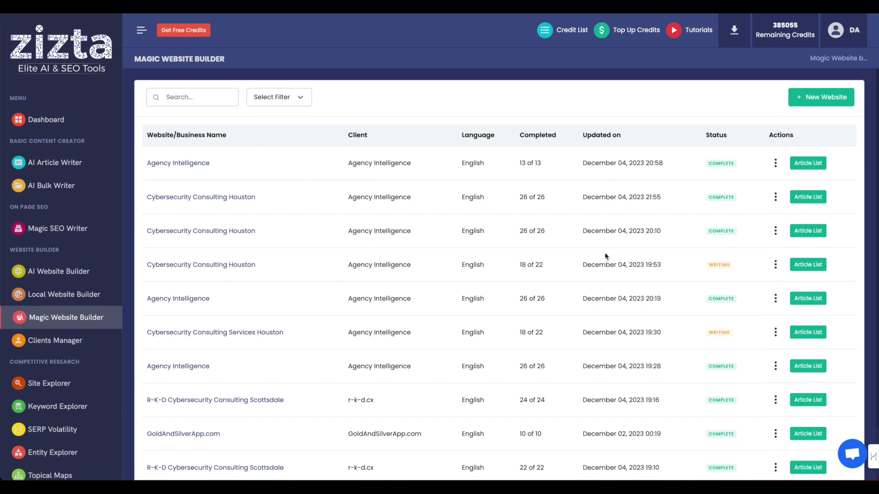
# Open the action menu for the Agency Intelligence website row
pyautogui.click(776, 163)
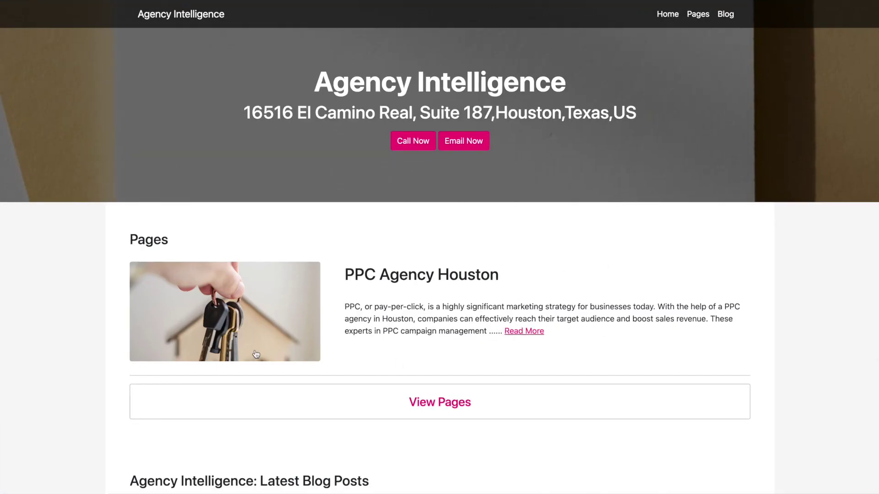
pyautogui.scroll(-5, 433, 310)
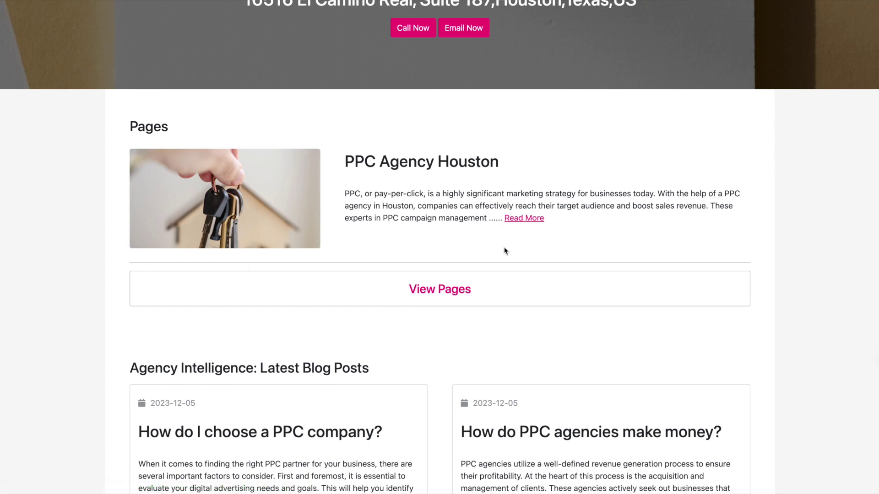
pyautogui.scroll(-6, 470, 157)
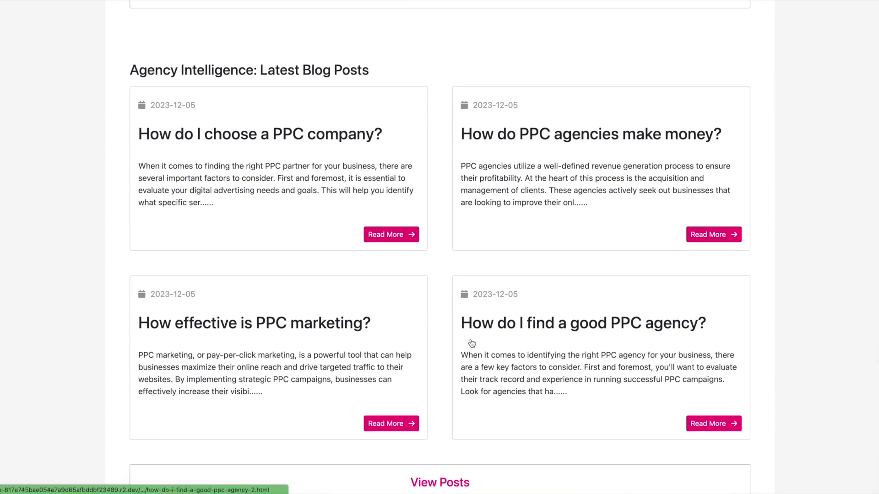
pyautogui.scroll(-4, 641, 429)
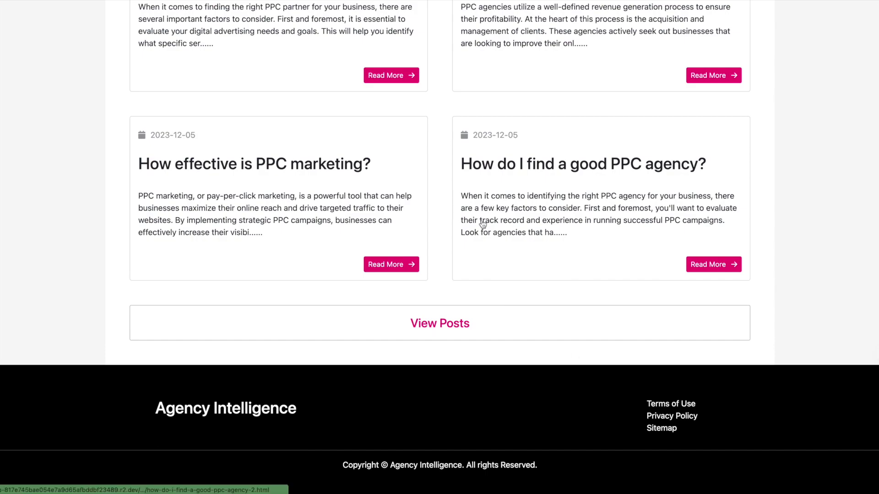
pyautogui.scroll(10, 483, 222)
pyautogui.scroll(3, 483, 225)
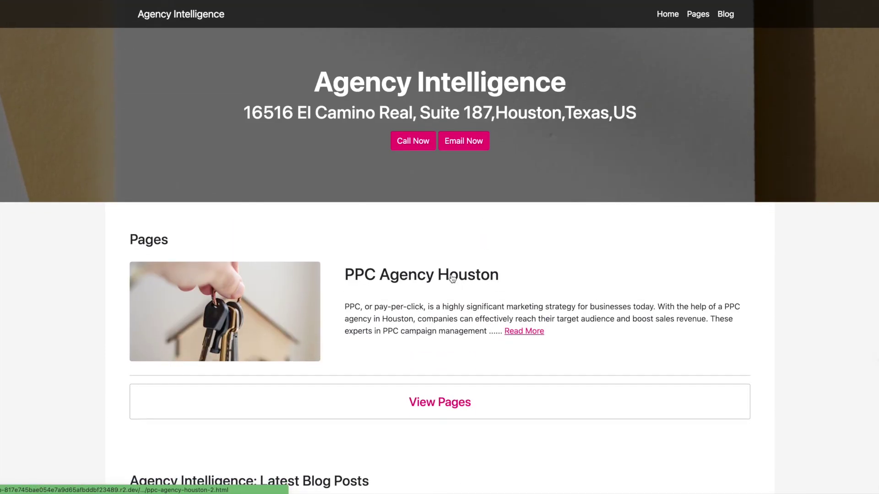
# Read the PPC Agency Houston article down to its FAQs, then check its SEO overview
pyautogui.click(452, 278)
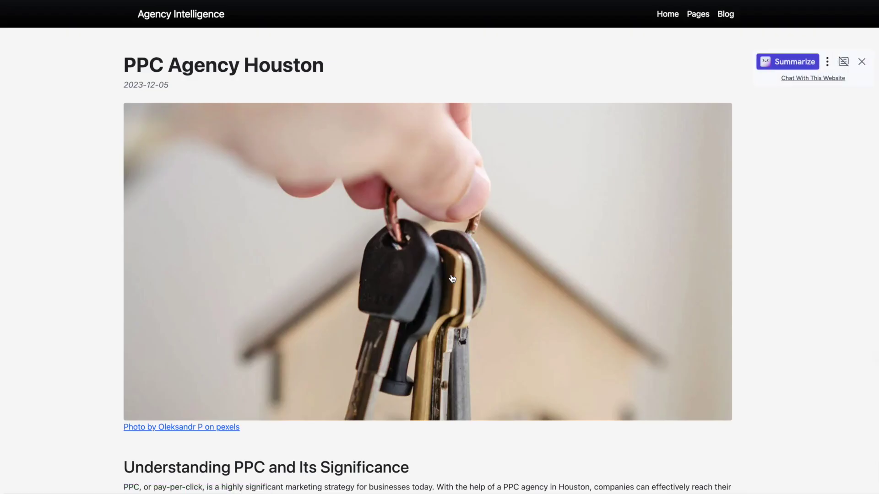
pyautogui.scroll(-4, 453, 278)
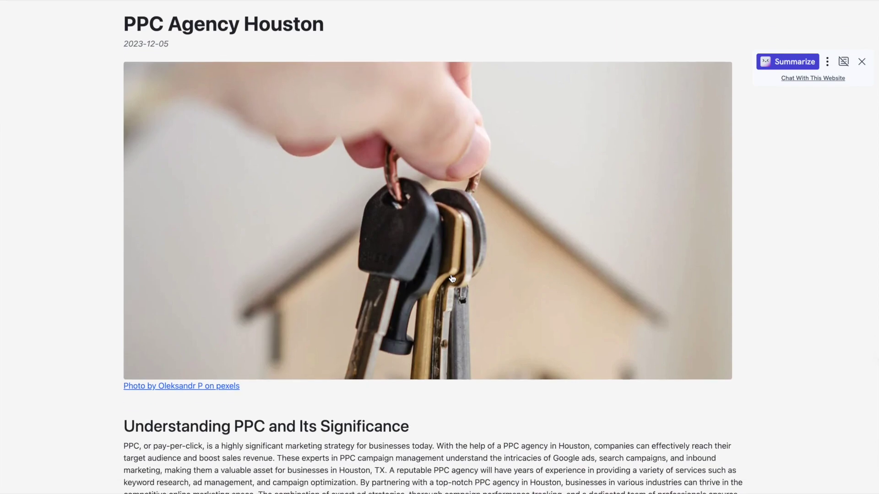
pyautogui.scroll(-9, 452, 279)
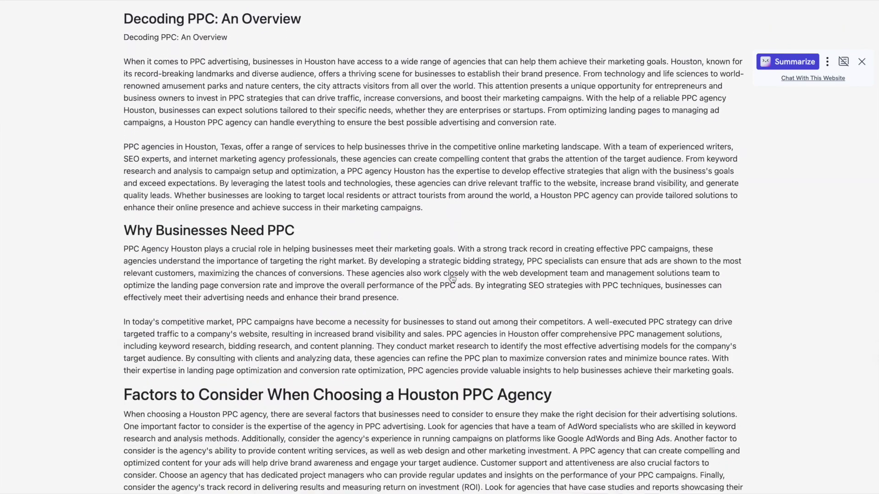
pyautogui.scroll(-7, 452, 278)
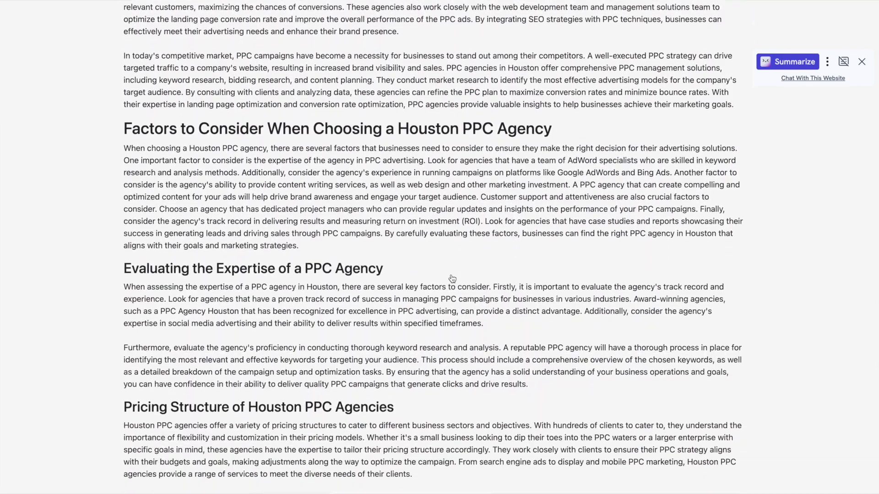
pyautogui.scroll(-1, 453, 278)
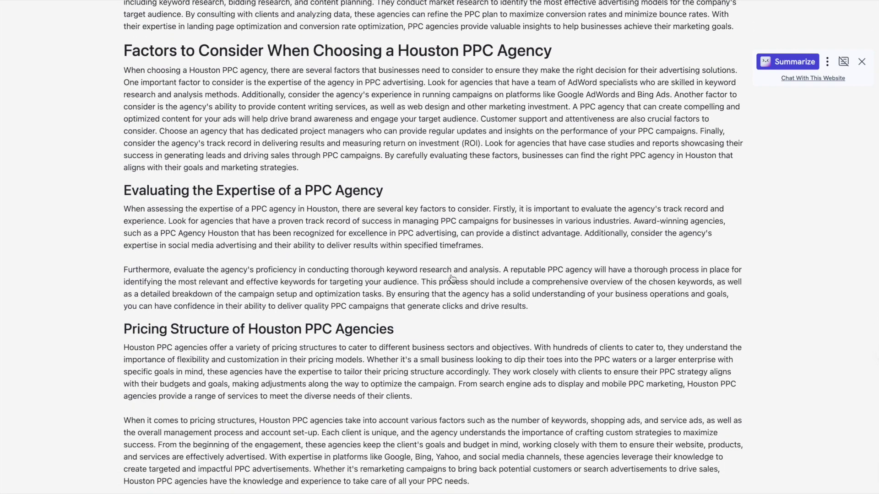
pyautogui.scroll(-5, 452, 279)
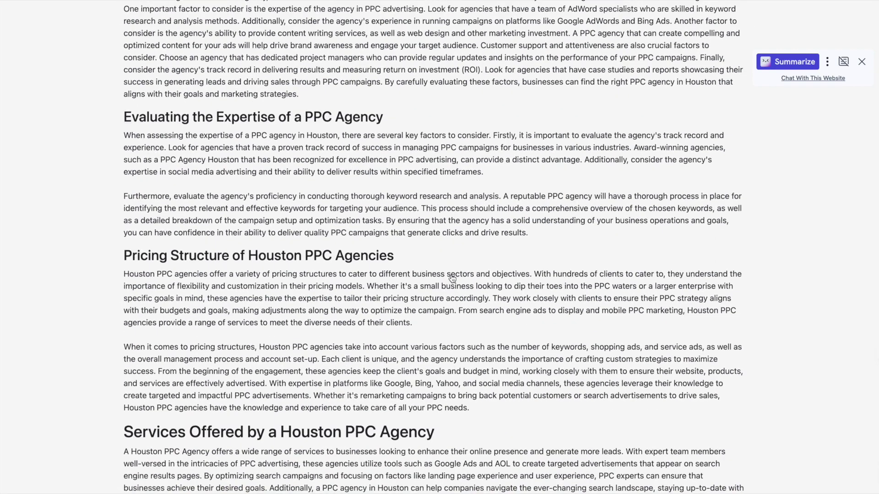
pyautogui.scroll(-4, 452, 278)
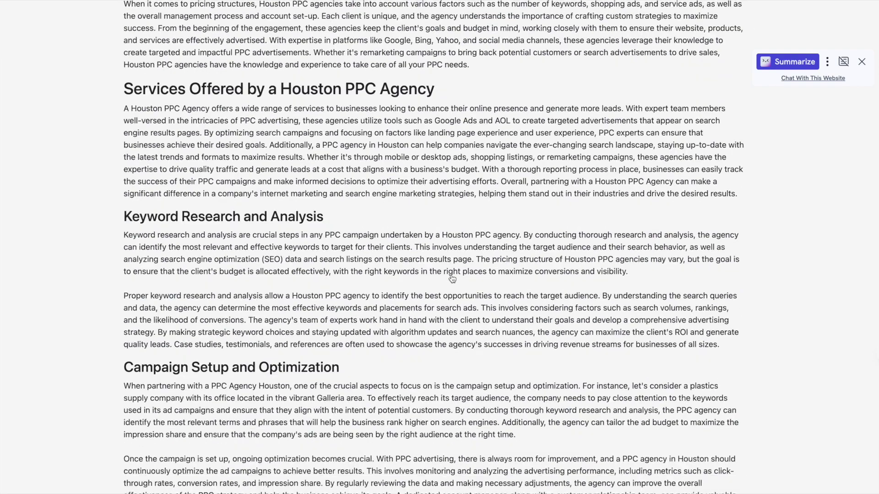
pyautogui.scroll(-12, 453, 278)
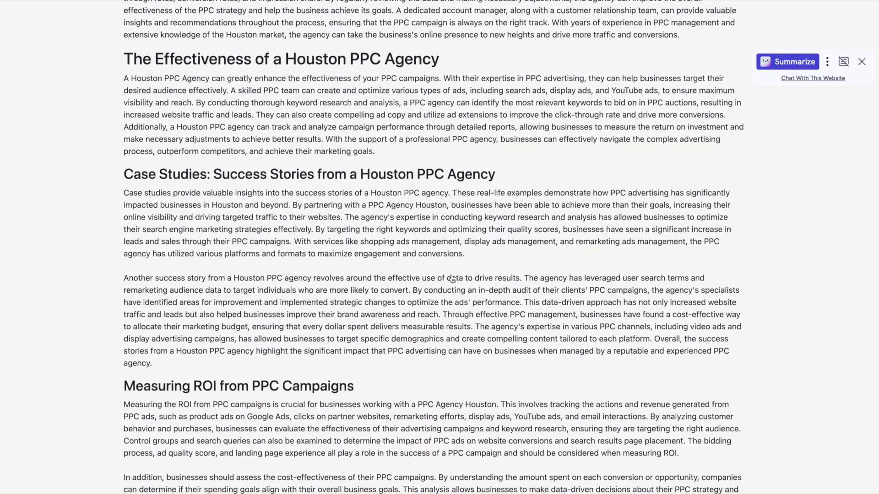
pyautogui.scroll(-10, 452, 278)
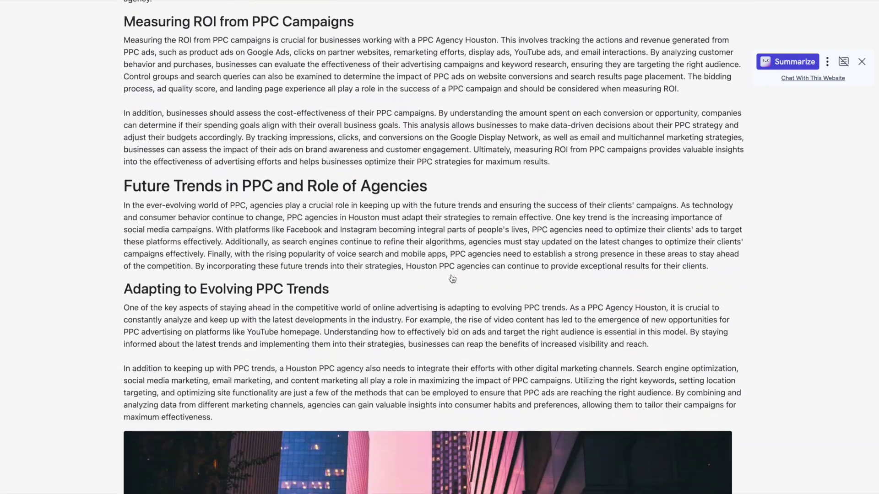
pyautogui.scroll(-19, 452, 278)
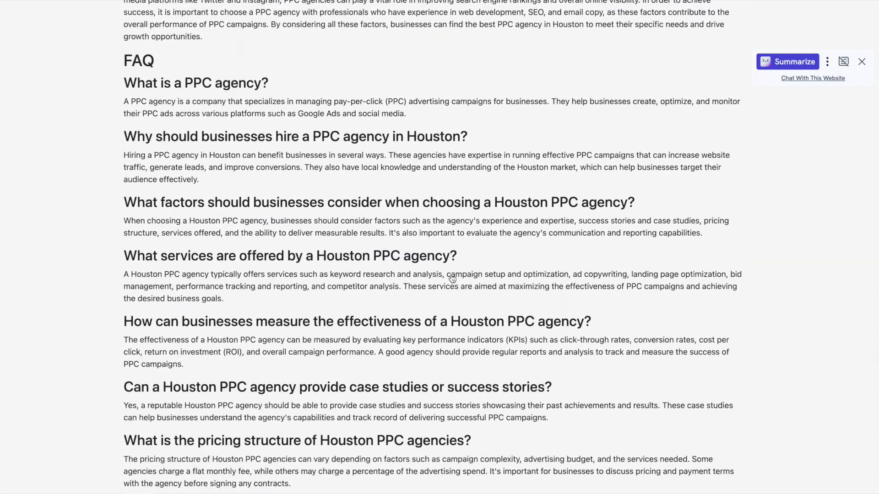
pyautogui.scroll(3, 452, 278)
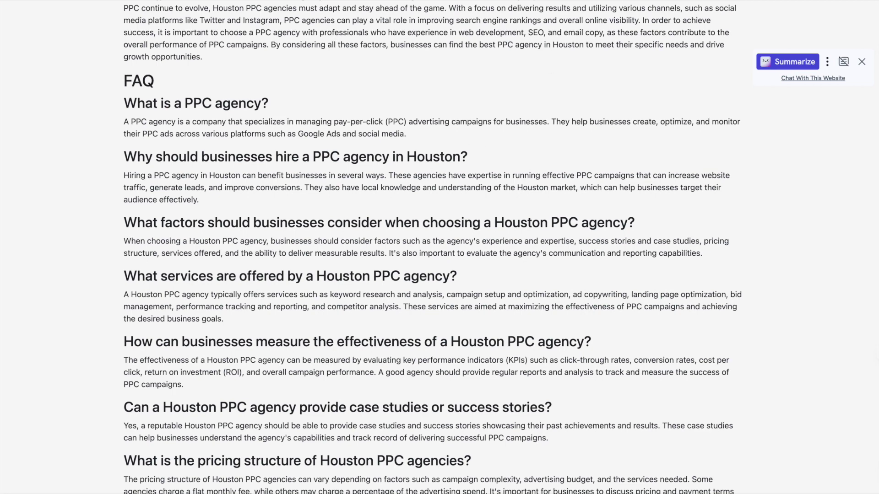
pyautogui.click(669, 5)
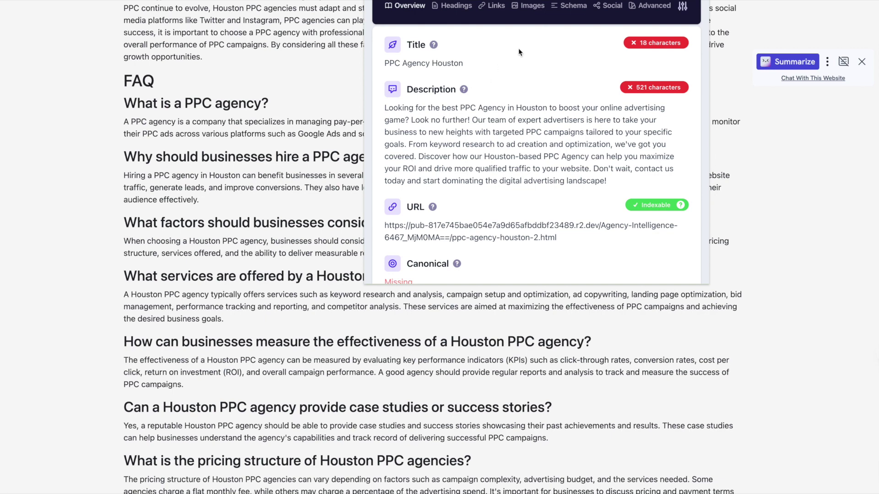
# Review the article's FAQPage schema questions and answers, then close the panel
pyautogui.click(574, 6)
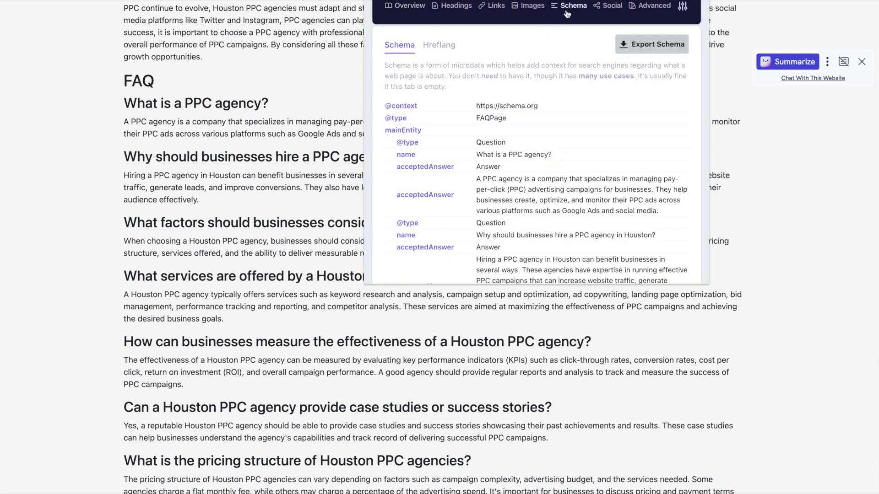
pyautogui.scroll(-10, 551, 206)
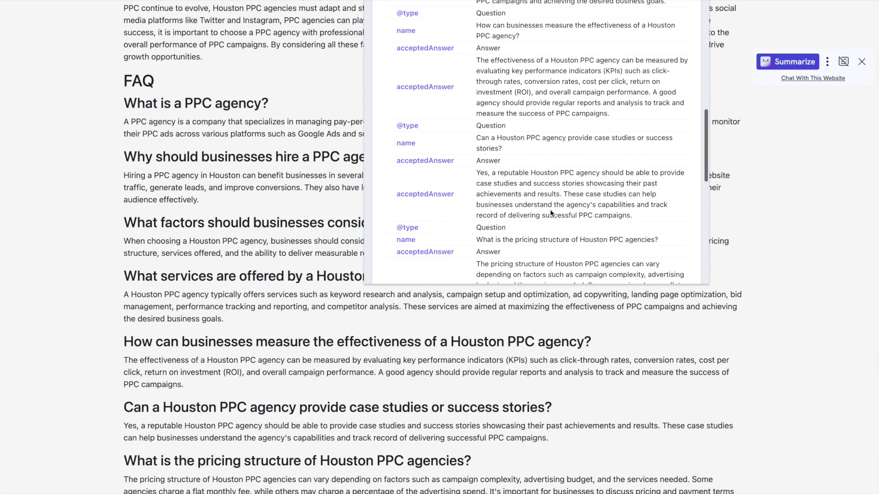
pyautogui.scroll(-10, 551, 213)
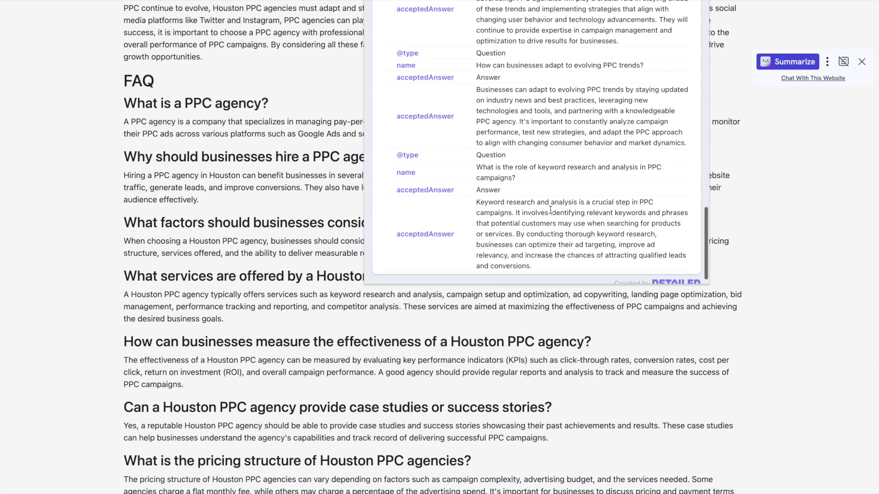
pyautogui.scroll(10, 550, 210)
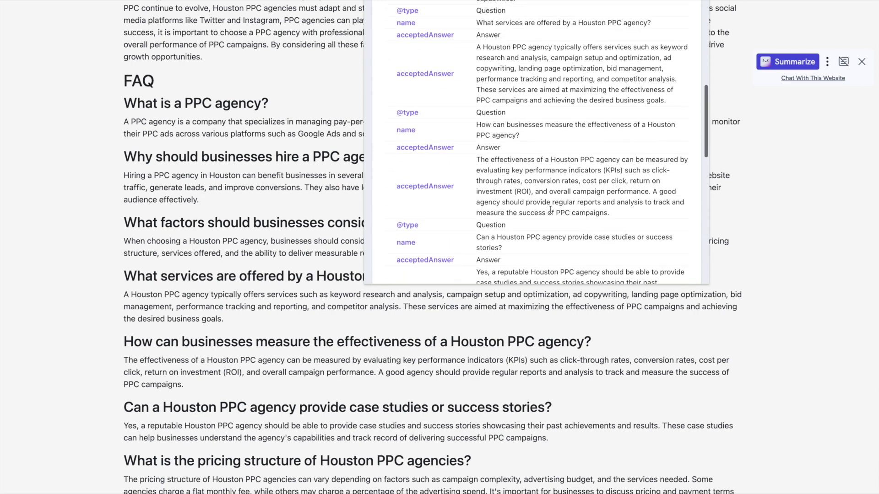
pyautogui.scroll(10, 551, 210)
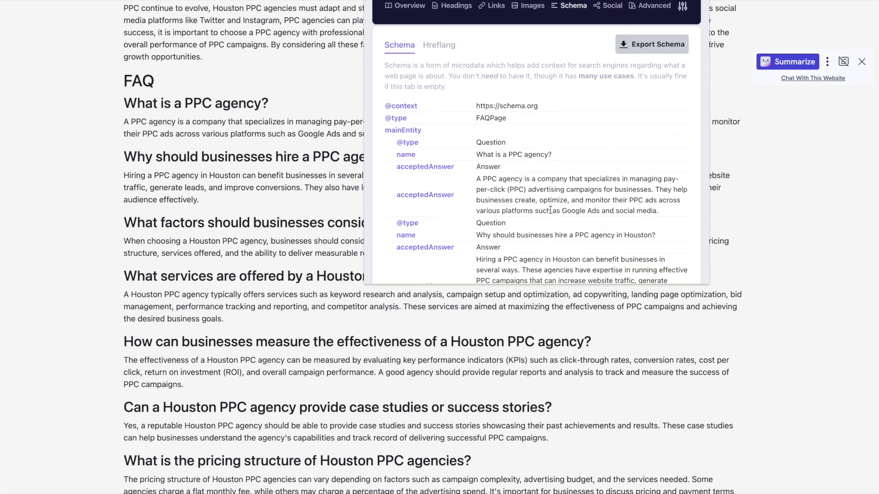
pyautogui.click(225, 295)
# Return to the homepage and open the 'How do I choose a PPC company?' post
pyautogui.scroll(-4, 224, 295)
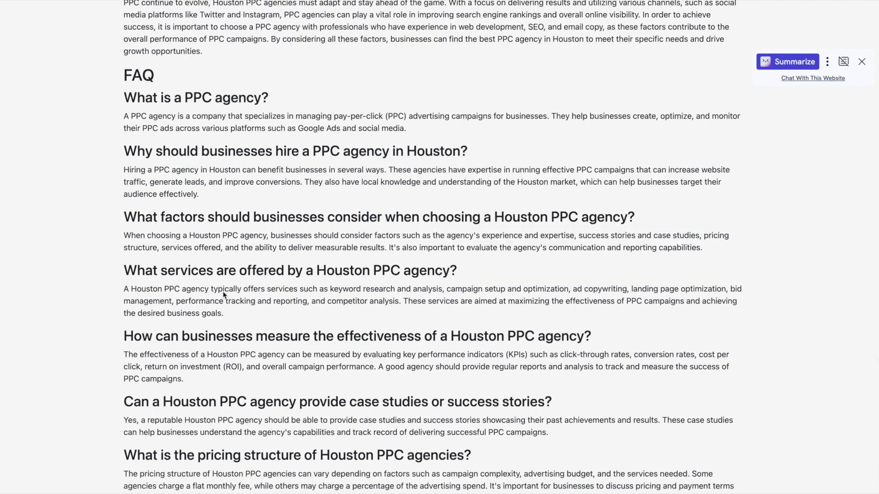
pyautogui.scroll(-5, 225, 295)
pyautogui.scroll(13, 225, 295)
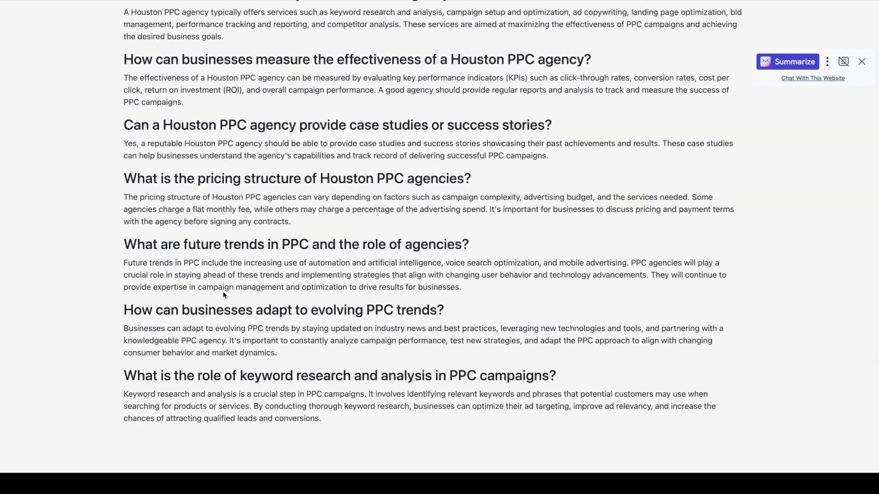
pyautogui.scroll(13, 224, 296)
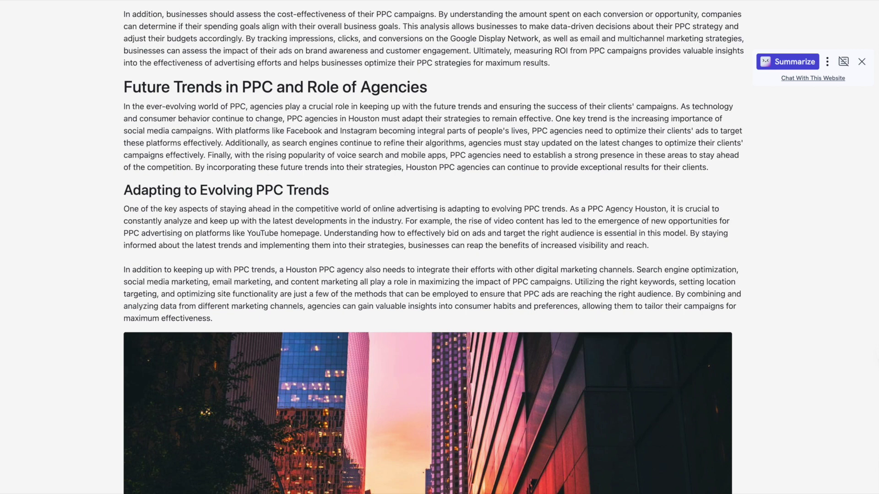
pyautogui.hotkey('alt', 'Left')
pyautogui.scroll(-9, 189, 320)
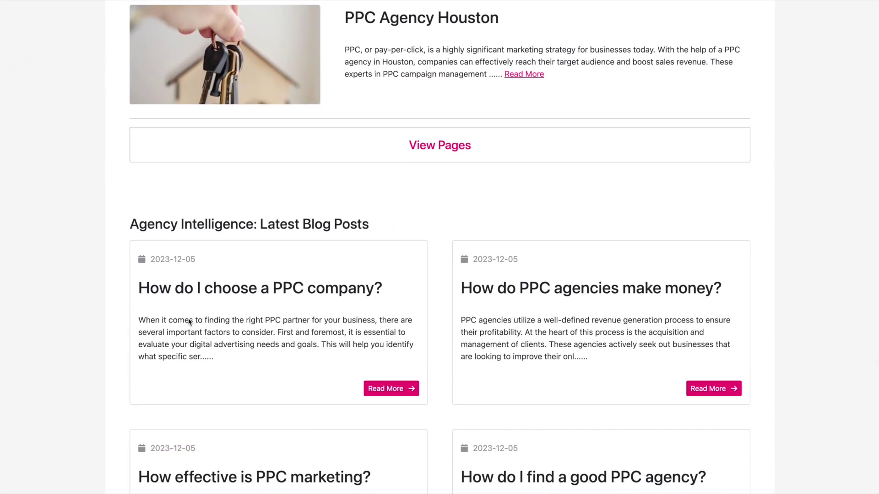
pyautogui.scroll(-1, 210, 228)
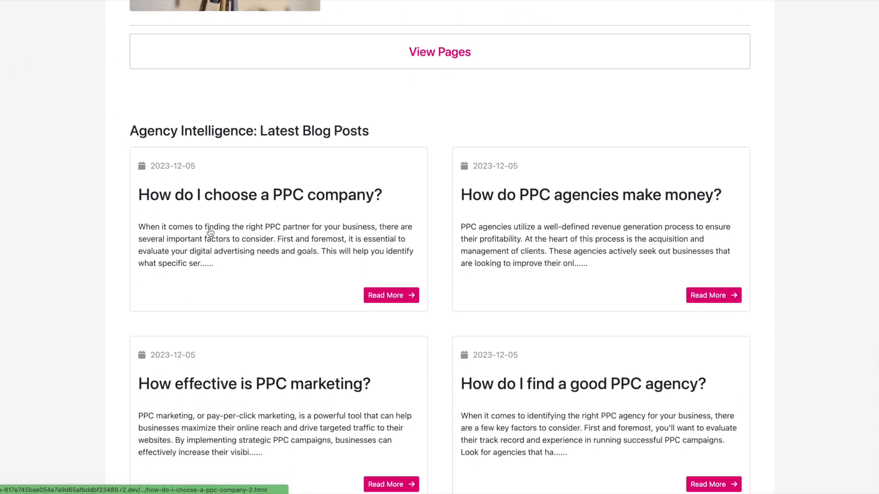
pyautogui.click(210, 228)
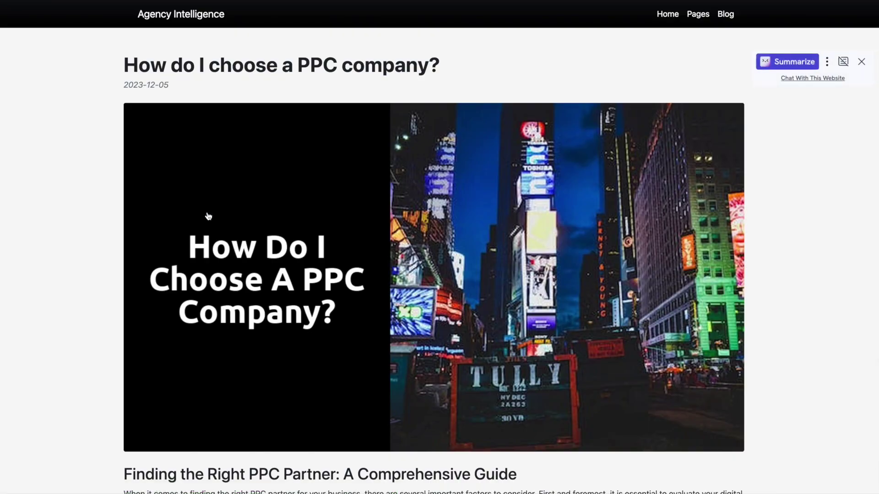
# Follow its related link to 'How much does an agency charge for PPC?', then return home
pyautogui.scroll(-4, 209, 216)
pyautogui.scroll(4, 208, 216)
pyautogui.scroll(-15, 314, 389)
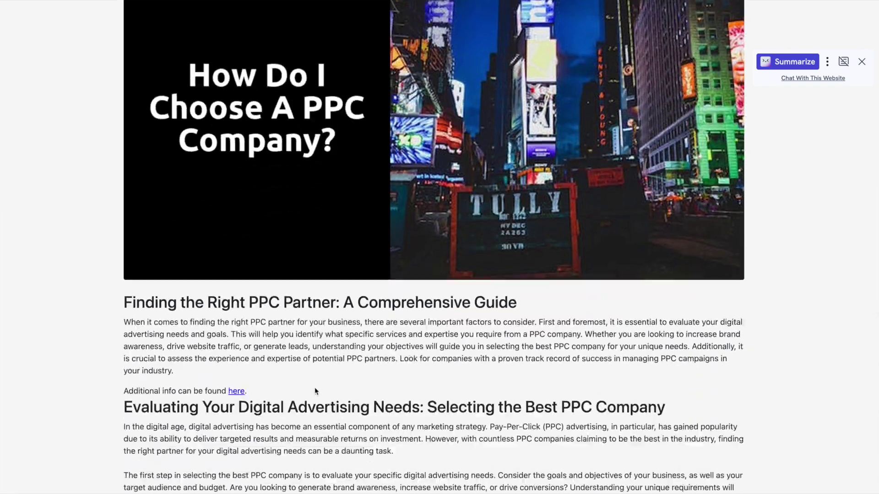
pyautogui.scroll(-20, 315, 389)
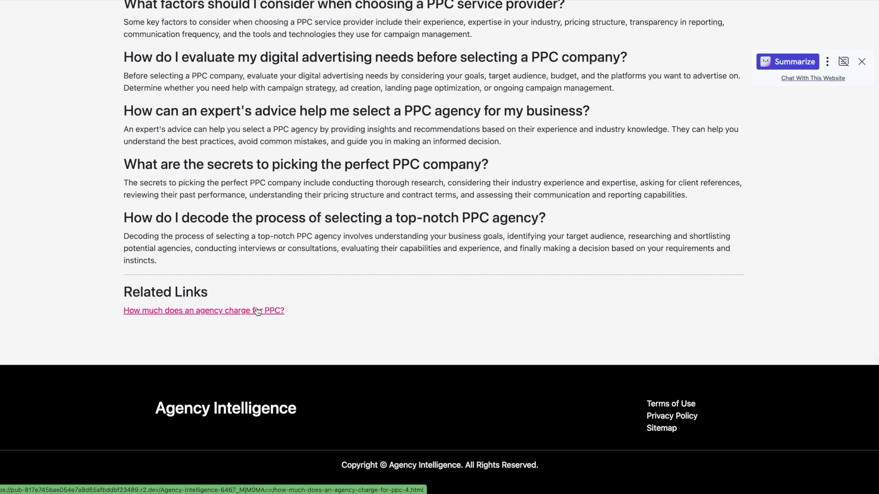
pyautogui.click(258, 311)
pyautogui.scroll(-4, 258, 311)
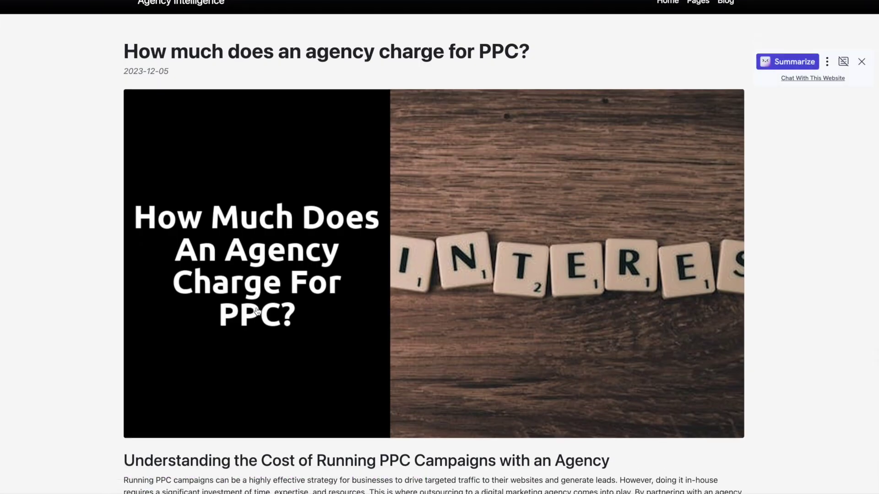
pyautogui.scroll(-2, 258, 312)
pyautogui.scroll(7, 212, 311)
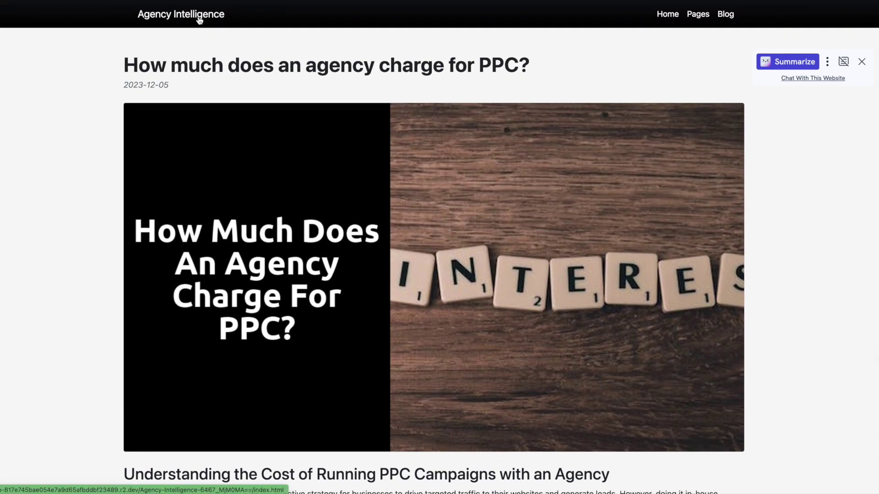
pyautogui.click(197, 18)
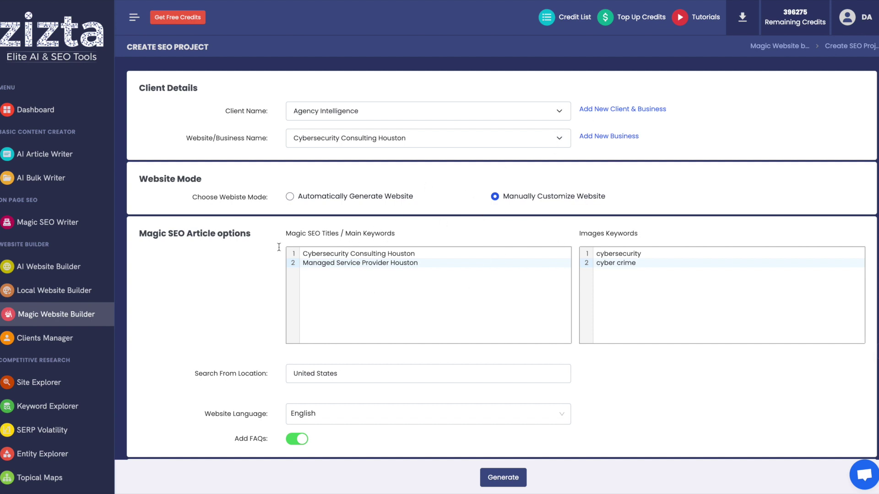
# Review the titles Cybersecurity Consulting Houston and Managed Service Provider Houston
pyautogui.scroll(-2, 438, 384)
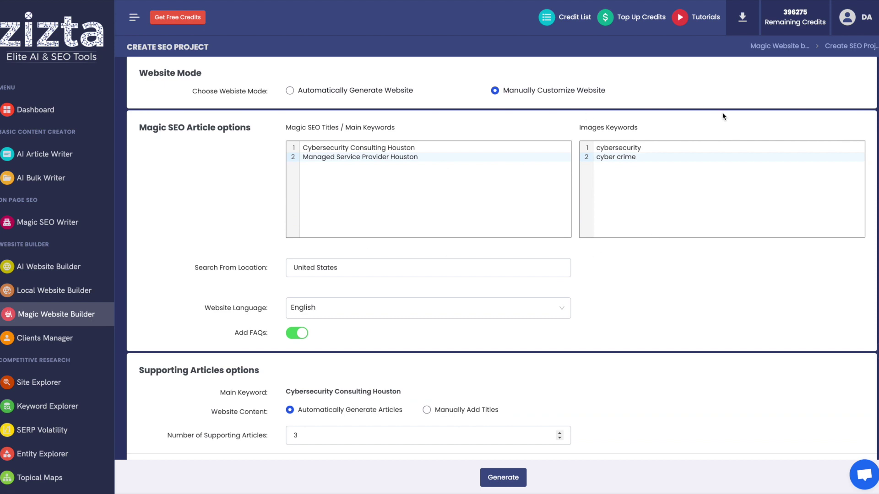
pyautogui.scroll(1, 624, 185)
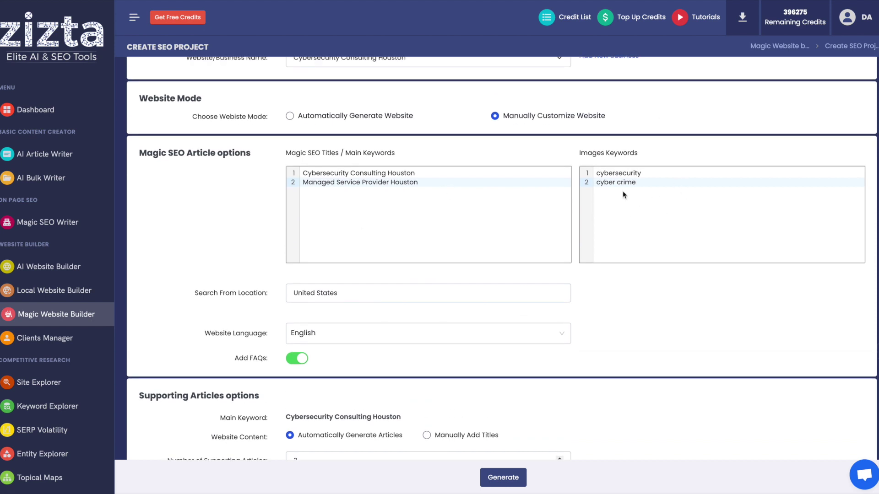
pyautogui.click(515, 204)
pyautogui.moveTo(425, 197); pyautogui.dragTo(299, 175)
pyautogui.click(348, 184)
pyautogui.click(363, 174)
pyautogui.click(366, 183)
pyautogui.click(389, 174)
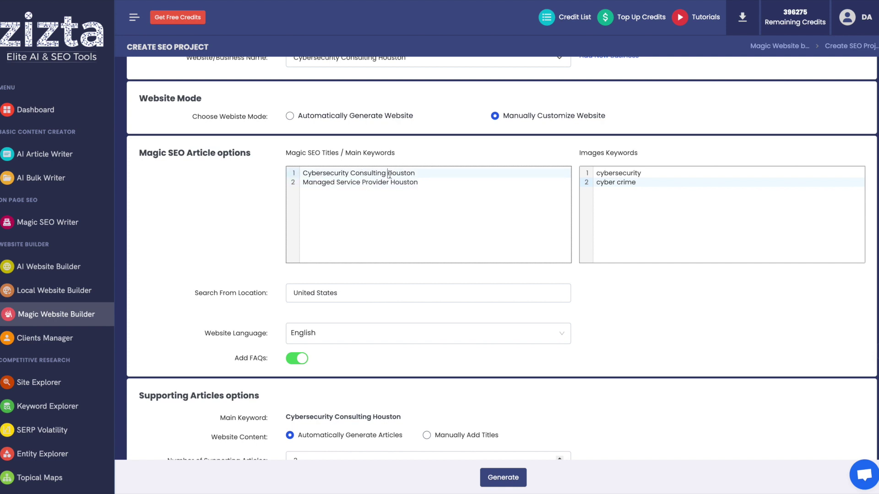
pyautogui.click(389, 199)
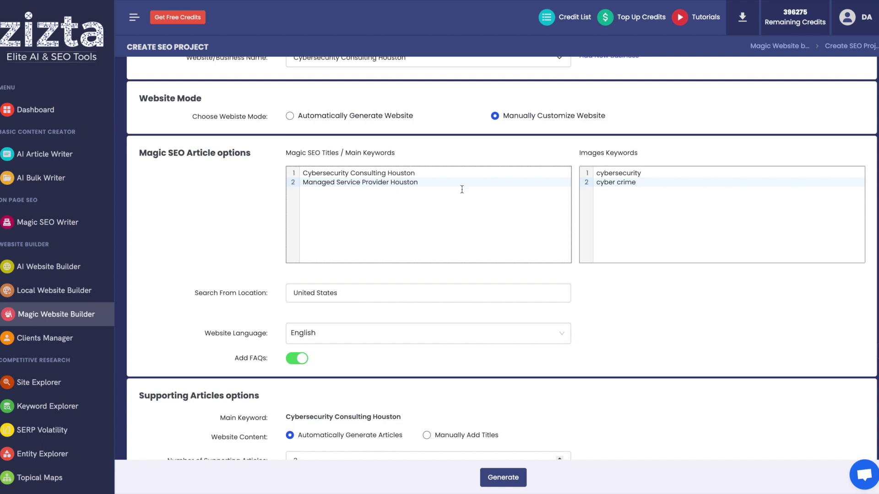
pyautogui.moveTo(464, 188); pyautogui.dragTo(396, 161)
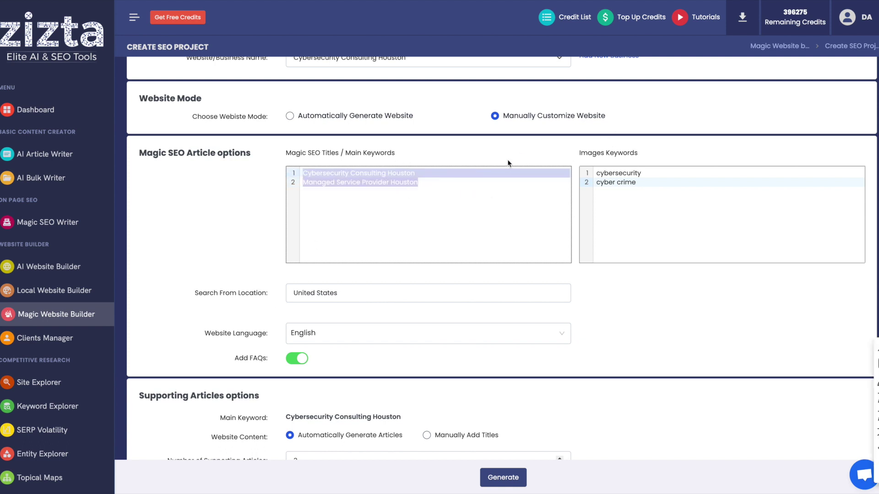
pyautogui.click(455, 191)
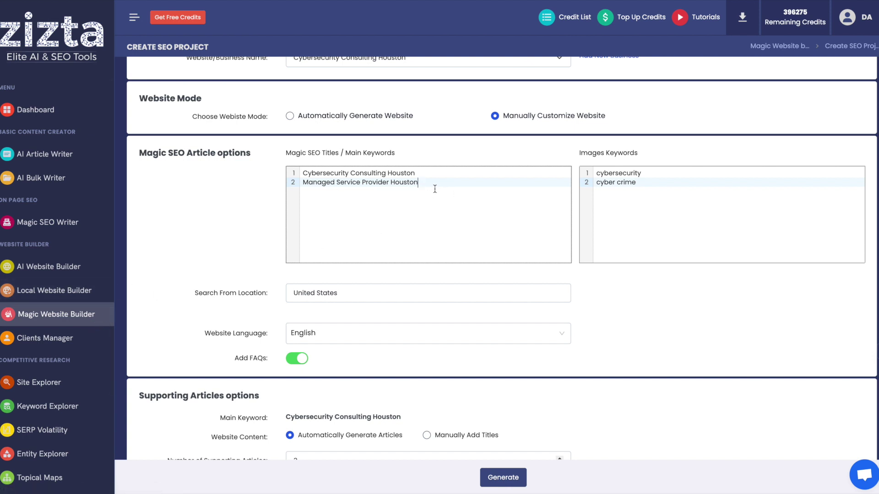
# Review the 'cybersecurity' and 'cyber crime' image keywords
pyautogui.click(661, 201)
pyautogui.click(649, 176)
pyautogui.click(647, 184)
pyautogui.click(646, 170)
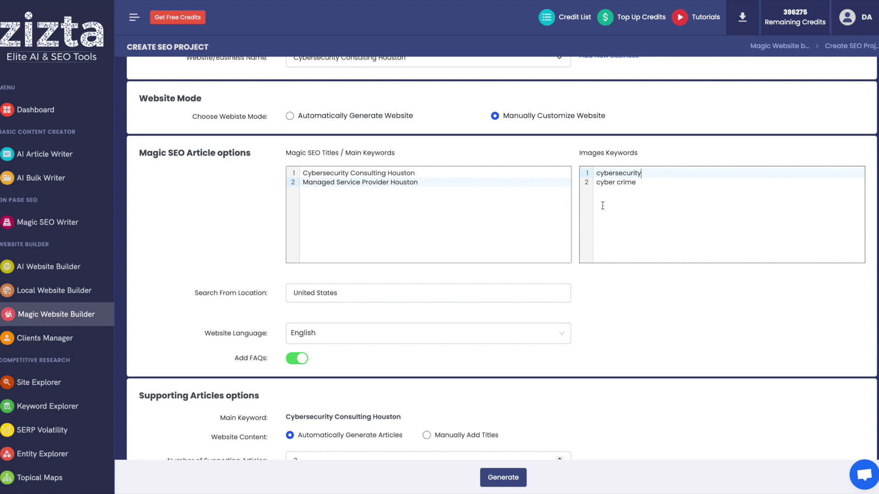
pyautogui.click(654, 188)
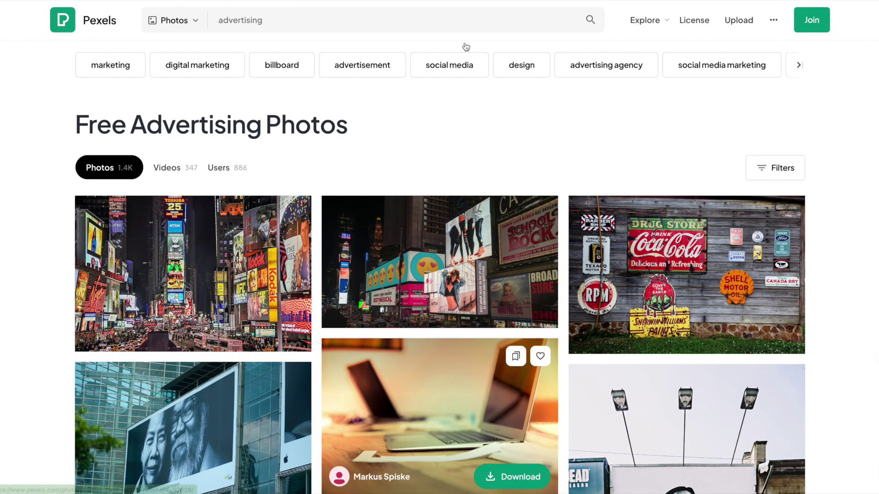
# Search Pexels for 'cybersecurity' in place of 'advertising' and browse the photo results
pyautogui.click(271, 9)
pyautogui.hotkey('ctrl', 'a')
pyautogui.write('c')
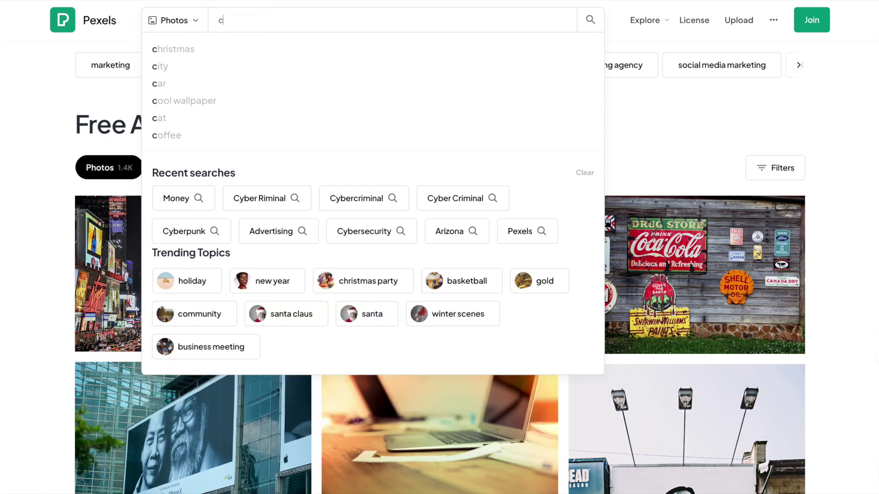
pyautogui.write('ybersecurity')
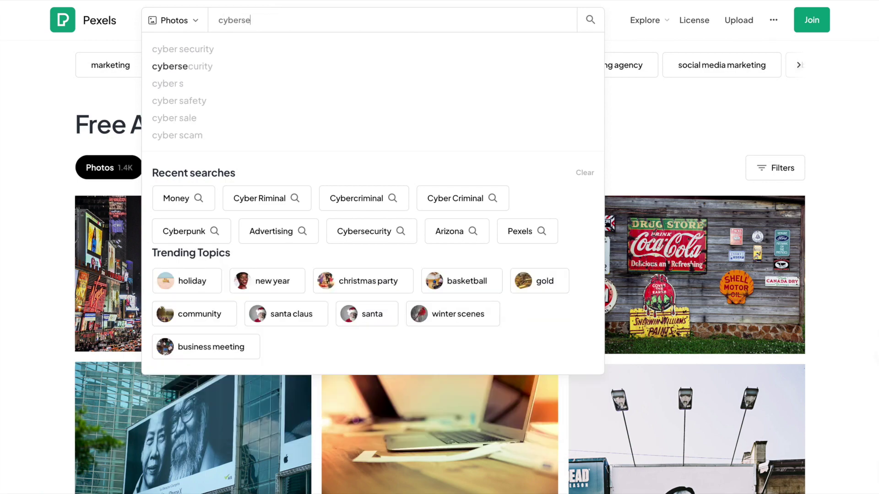
pyautogui.click(202, 66)
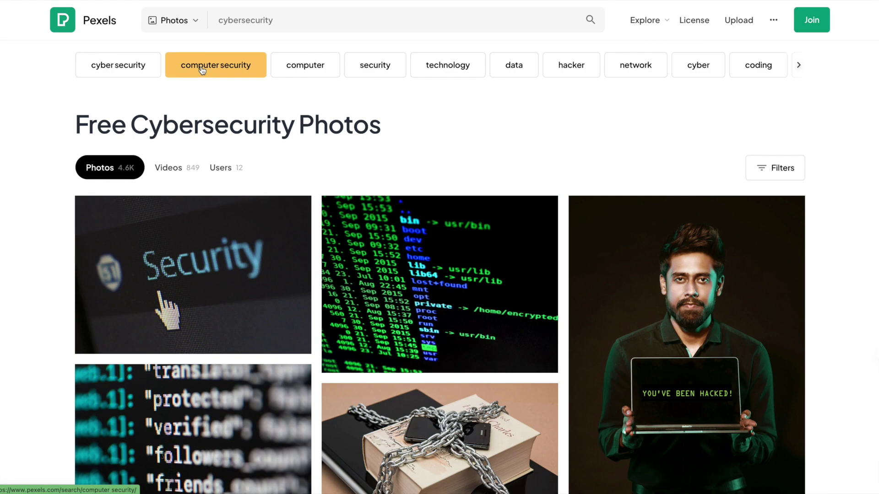
pyautogui.scroll(-8, 305, 345)
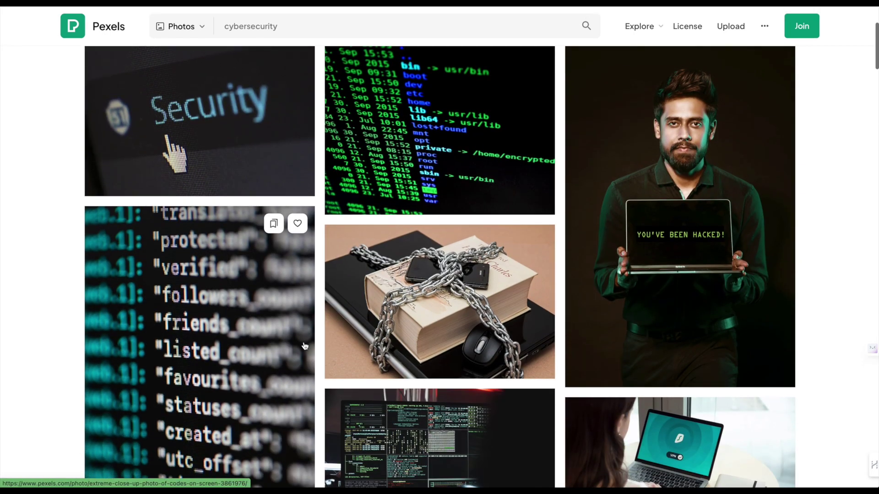
pyautogui.scroll(-12, 304, 346)
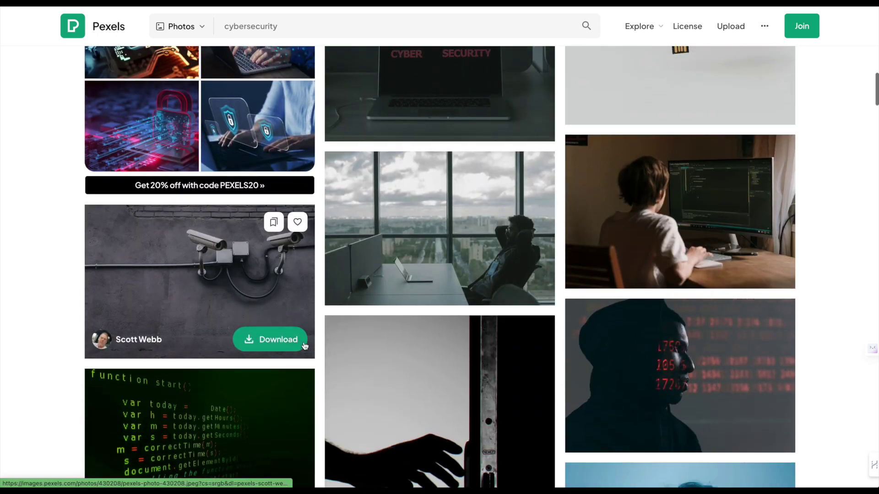
pyautogui.scroll(11, 305, 345)
pyautogui.scroll(10, 304, 346)
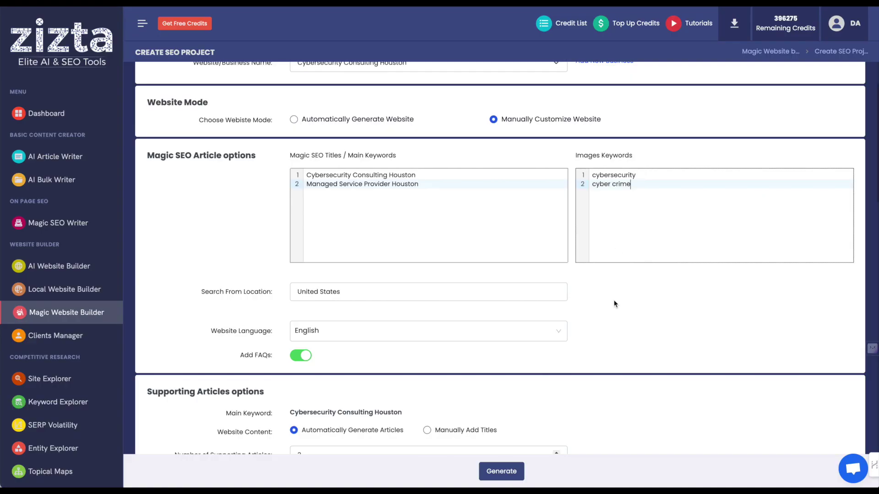
# Replace the search location with Houston and pick 'Houston,TX,Texas,United States' from the suggestions
pyautogui.scroll(-2, 614, 303)
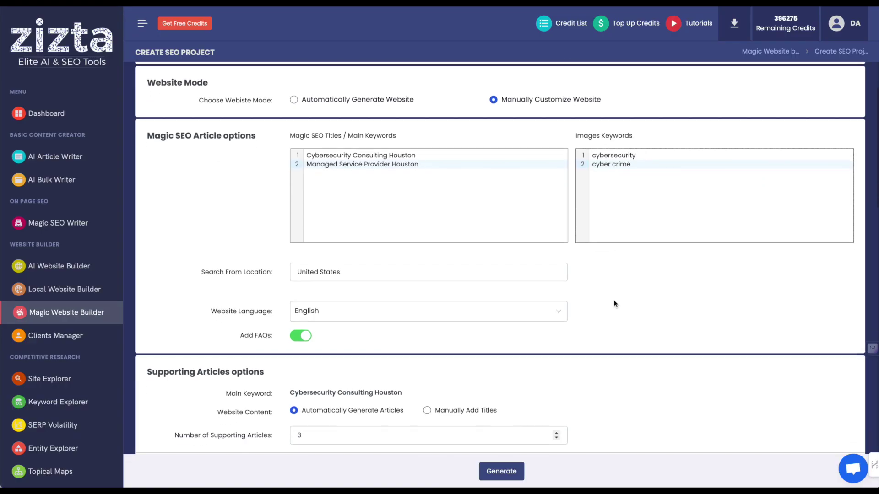
pyautogui.click(341, 227)
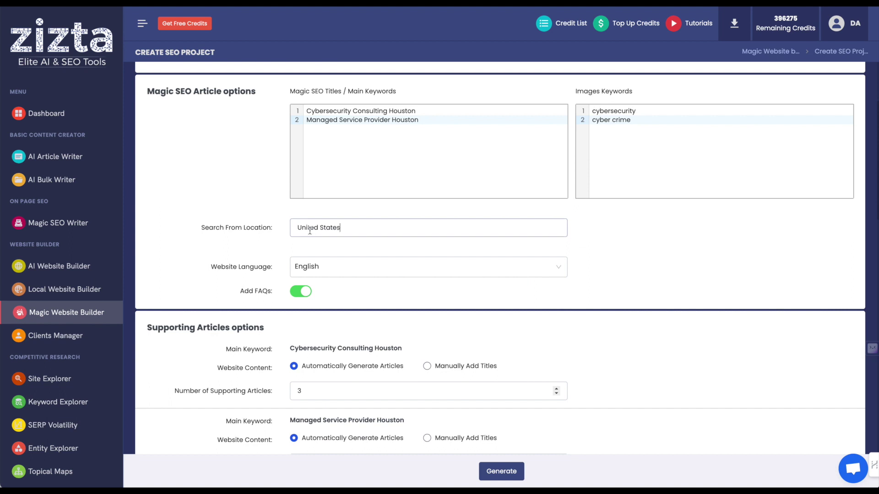
pyautogui.moveTo(298, 228); pyautogui.dragTo(341, 227)
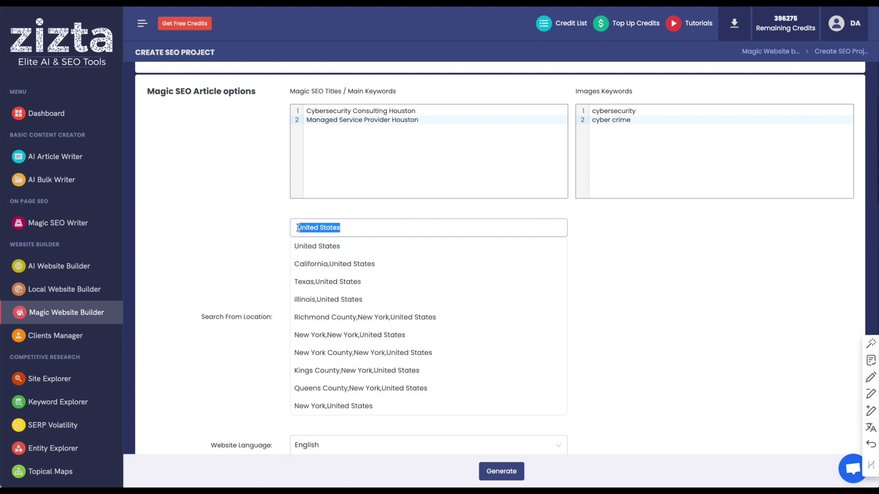
pyautogui.write('Houston')
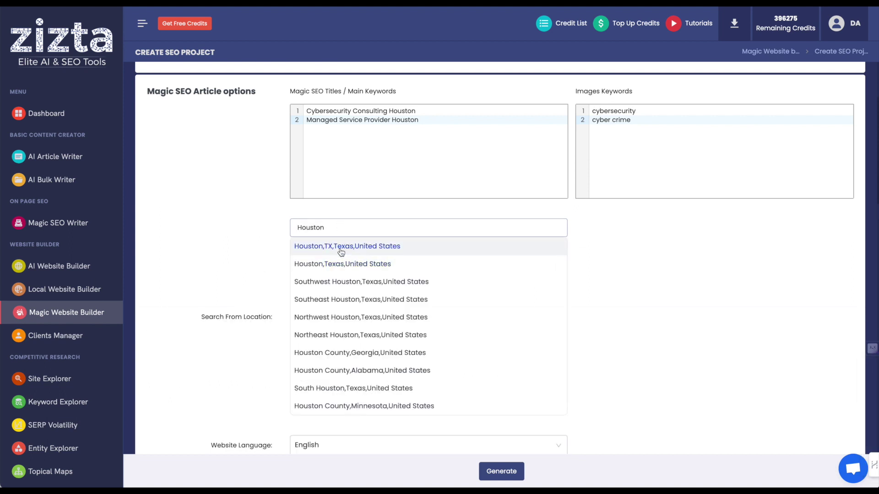
pyautogui.click(341, 247)
pyautogui.scroll(-1, 257, 257)
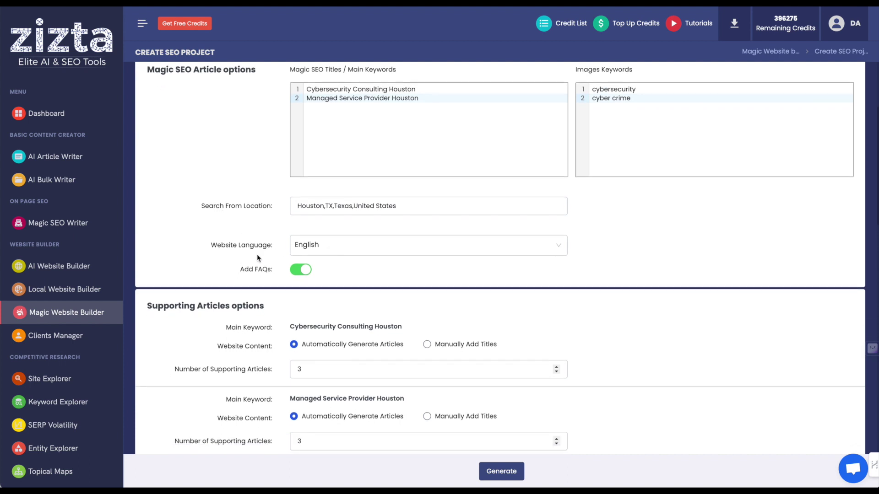
pyautogui.scroll(-2, 256, 255)
pyautogui.scroll(-1, 247, 326)
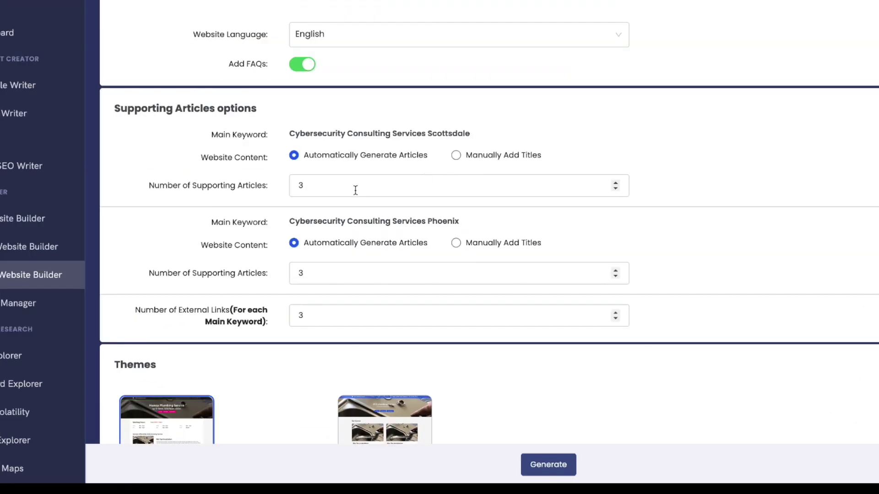
# Set the Scottsdale supporting-article count to 8, keeping automatic article generation
pyautogui.moveTo(355, 190); pyautogui.dragTo(261, 184)
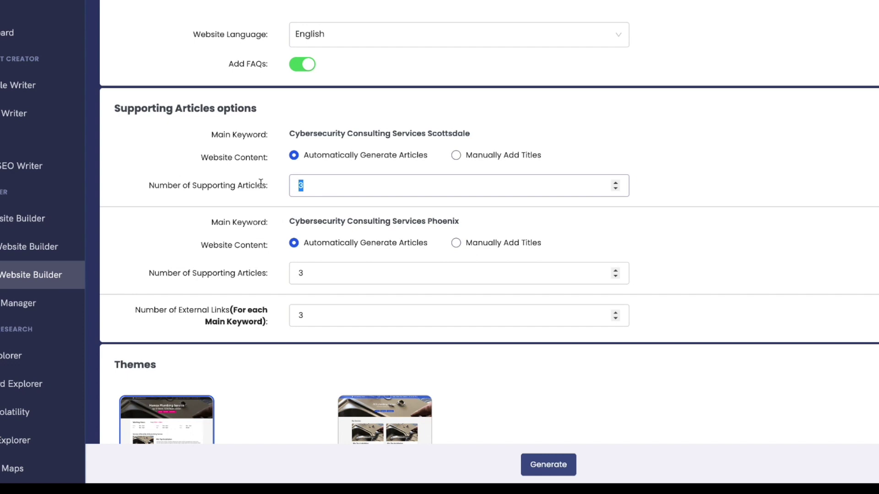
pyautogui.write('8')
pyautogui.click(463, 158)
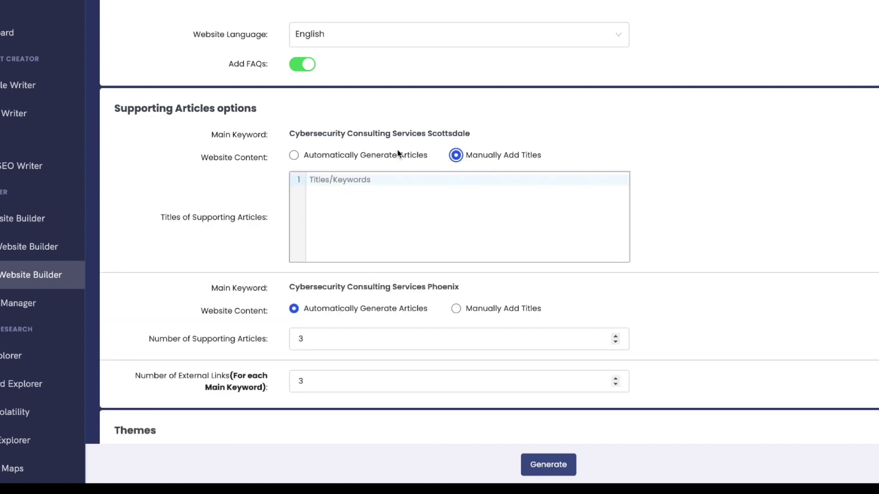
pyautogui.click(348, 158)
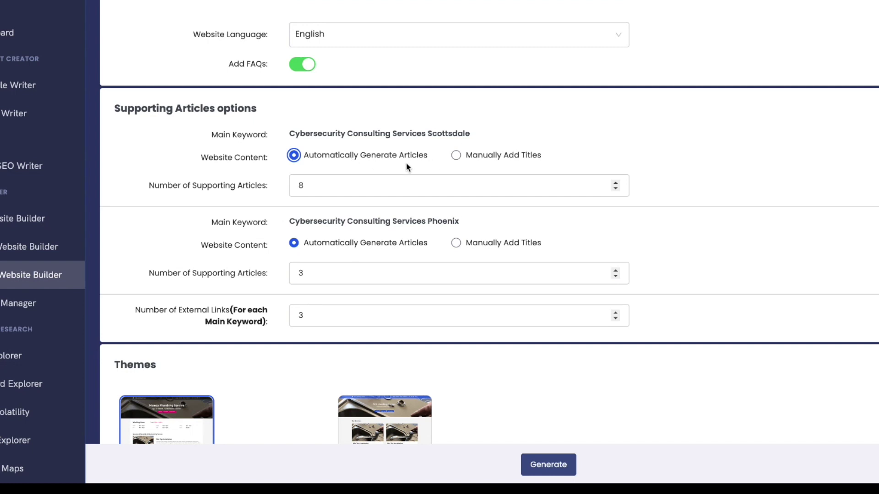
pyautogui.click(493, 155)
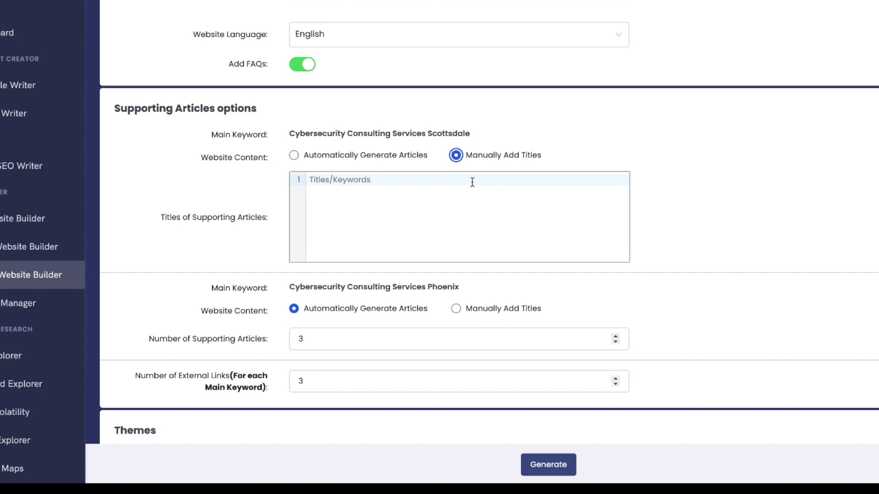
pyautogui.click(396, 155)
# Set the Phoenix supporting-article count to 8
pyautogui.scroll(-1, 311, 206)
pyautogui.click(227, 252)
pyautogui.write('8')
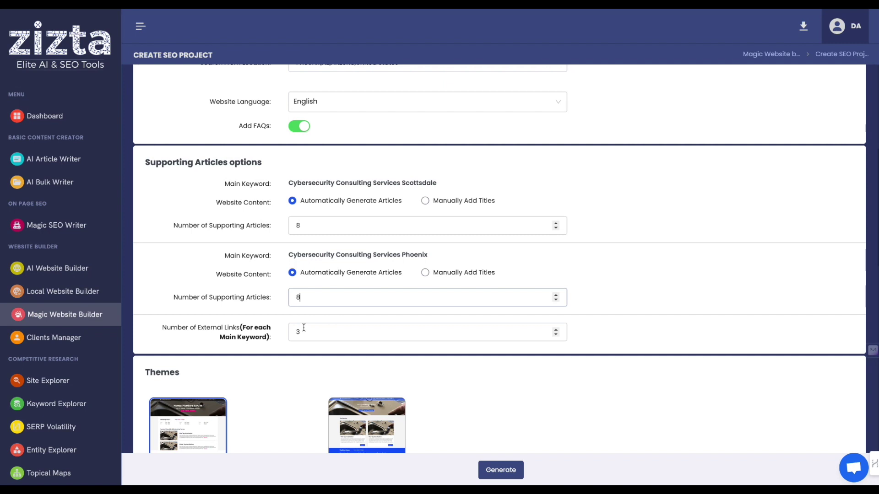
# Leave the Number of External Links at 3 after adjusting it down and back up
pyautogui.click(304, 330)
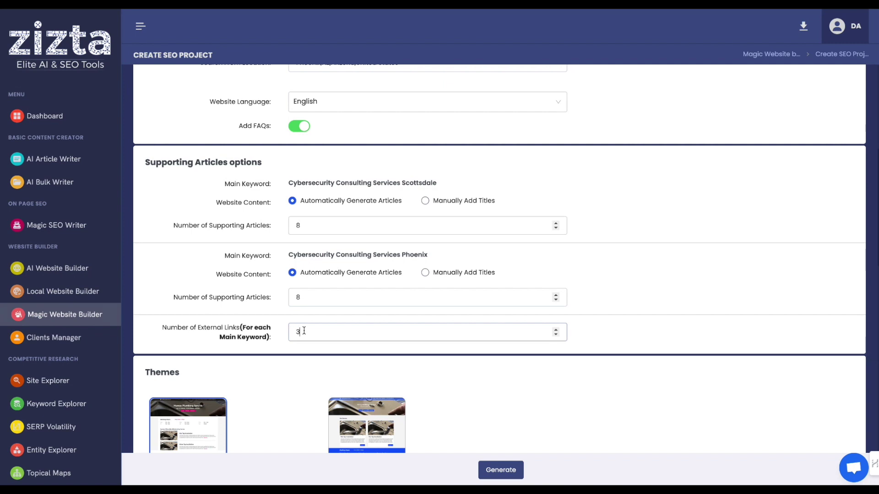
pyautogui.click(556, 335)
pyautogui.click(556, 334)
pyautogui.click(557, 334)
pyautogui.click(556, 329)
pyautogui.click(556, 330)
pyautogui.click(556, 329)
pyautogui.scroll(-5, 631, 306)
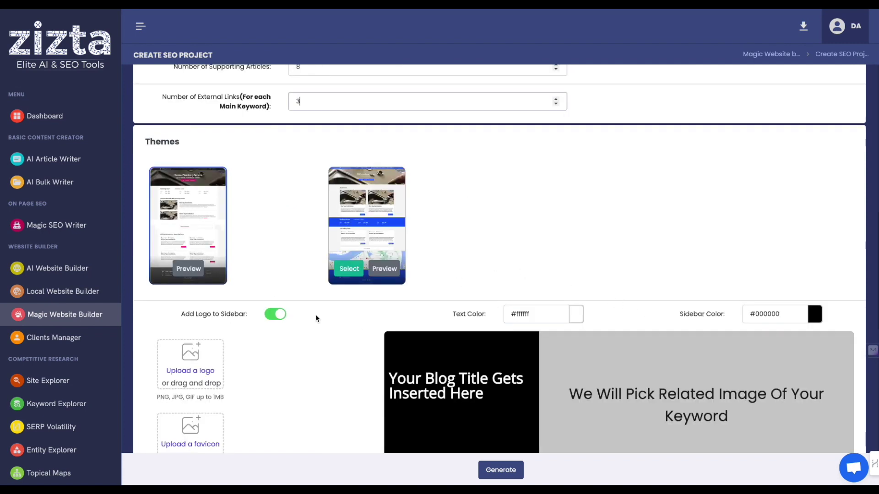
# Select the second, blue-band theme and leave the Sidebar Color unchanged
pyautogui.click(349, 269)
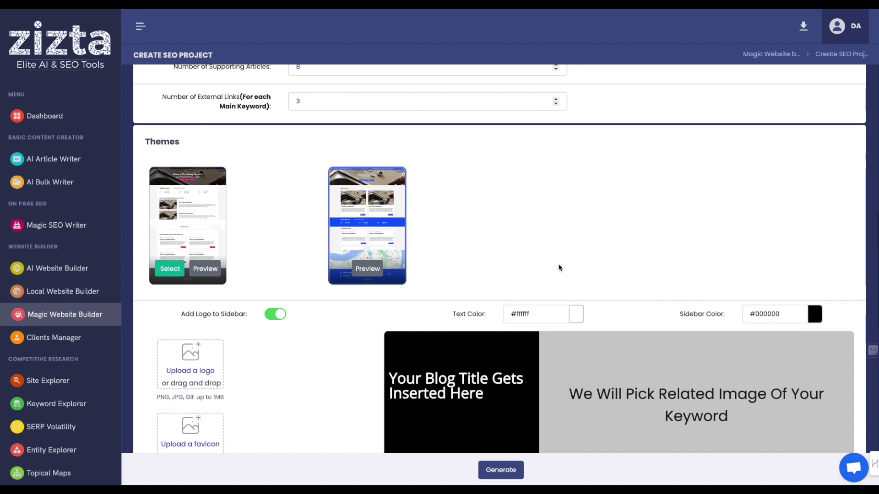
pyautogui.scroll(-2, 503, 302)
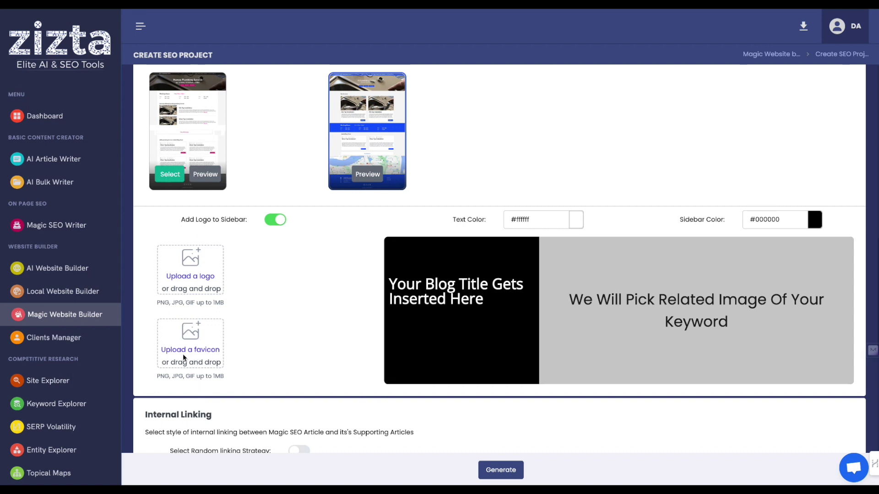
pyautogui.scroll(-1, 526, 262)
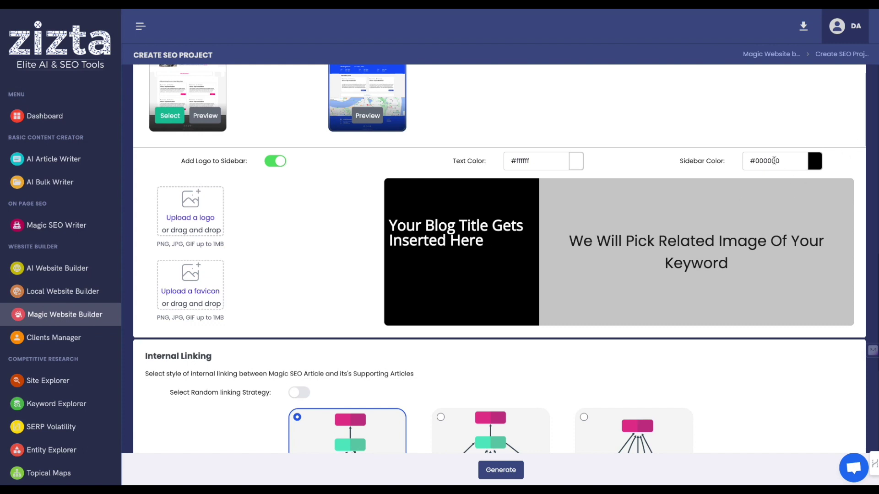
pyautogui.click(804, 160)
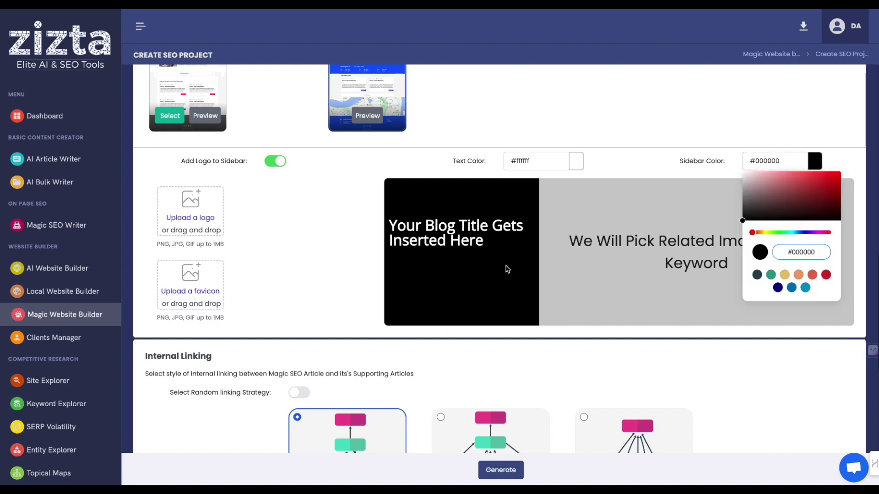
pyautogui.click(629, 317)
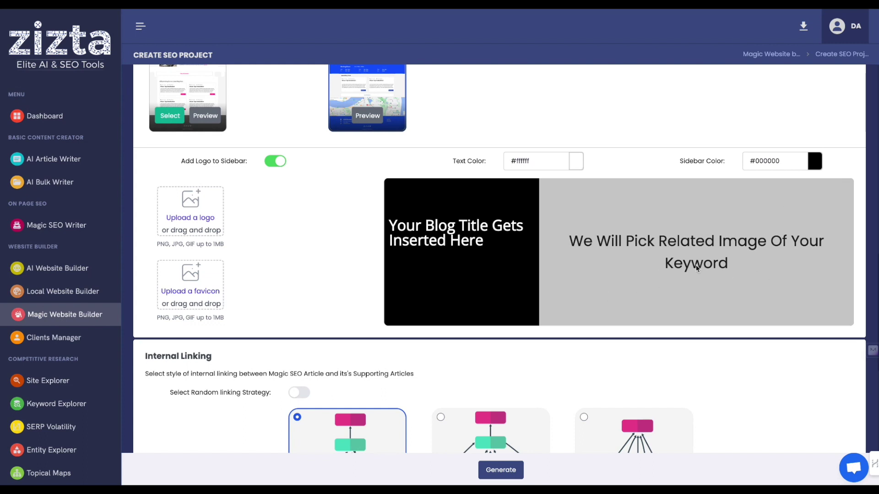
pyautogui.scroll(-6, 577, 400)
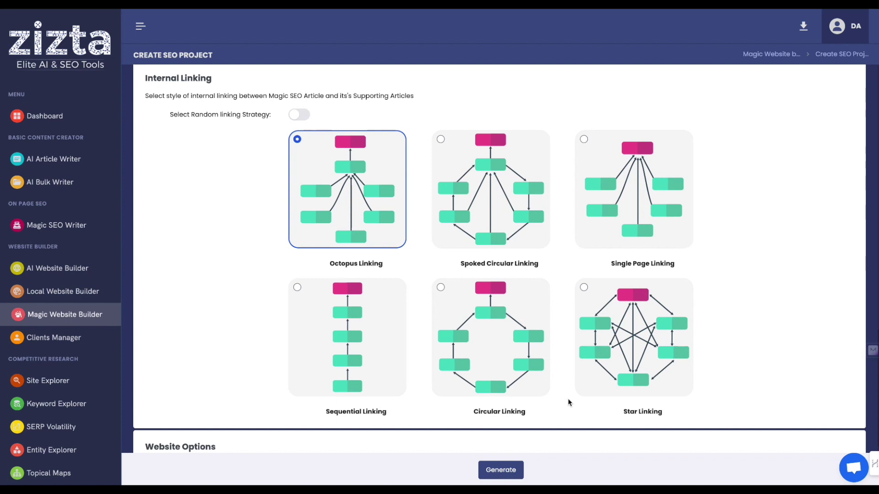
# Switch the internal linking style from Octopus Linking to Star Linking
pyautogui.click(614, 330)
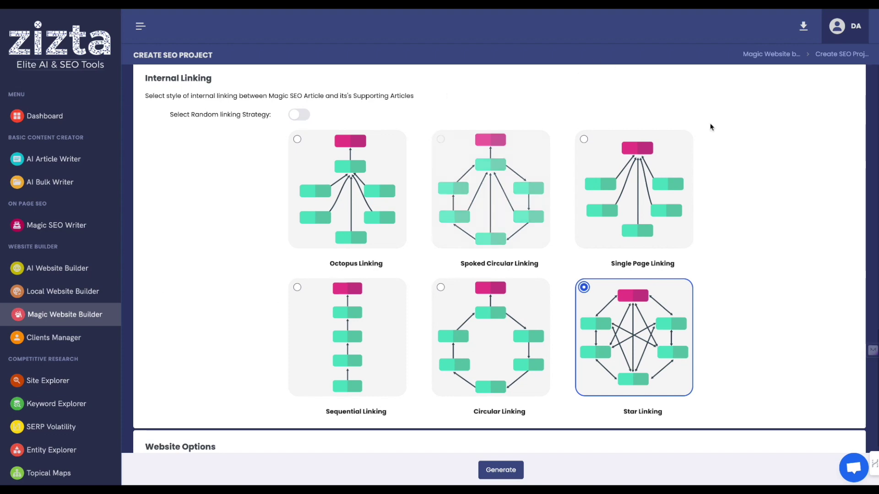
pyautogui.scroll(-4, 537, 327)
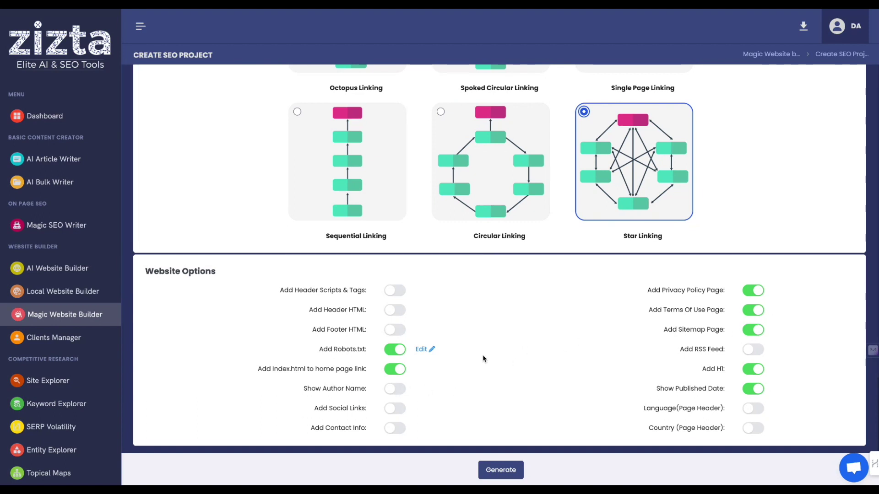
# Leave the custom header scripts/tags and header HTML options disabled
pyautogui.click(395, 290)
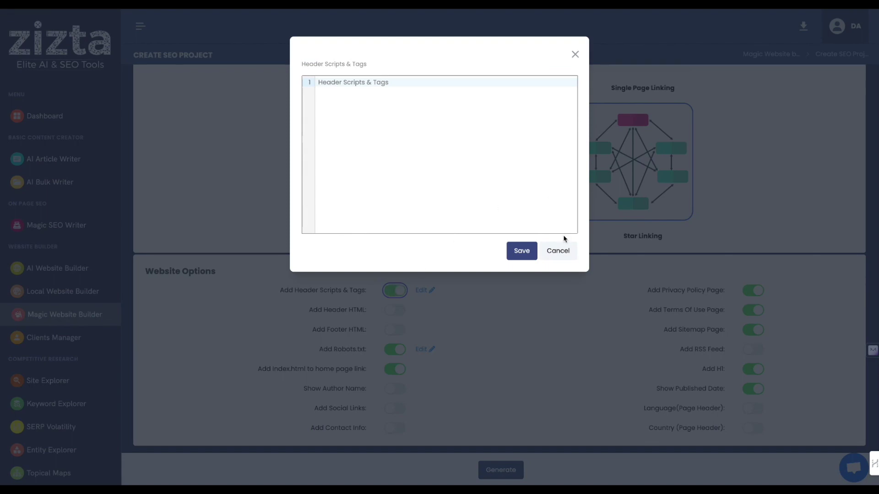
pyautogui.click(558, 251)
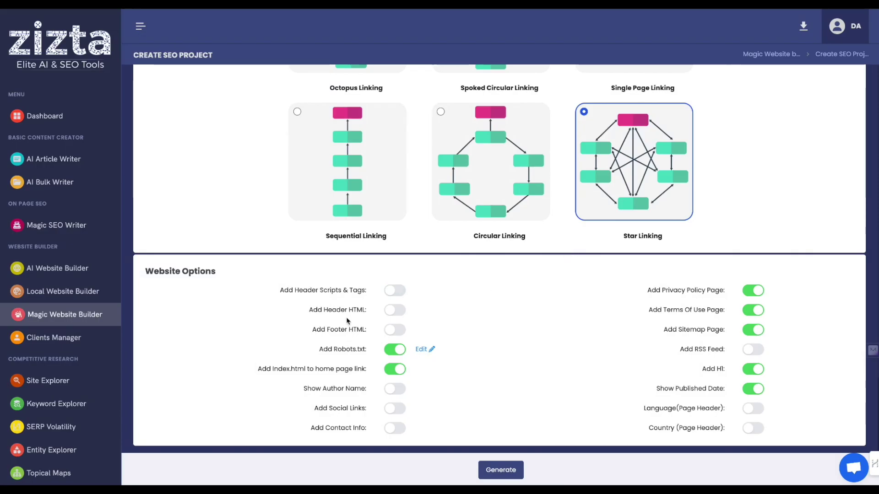
pyautogui.click(399, 291)
pyautogui.click(395, 293)
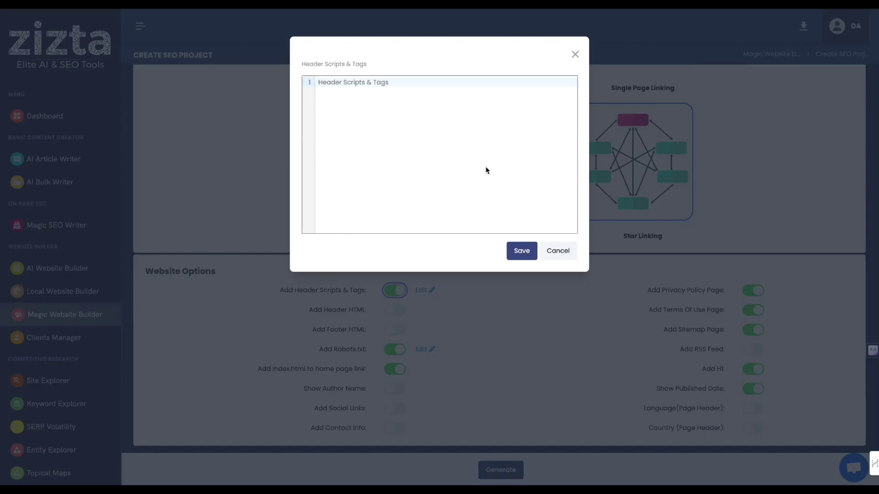
pyautogui.click(565, 256)
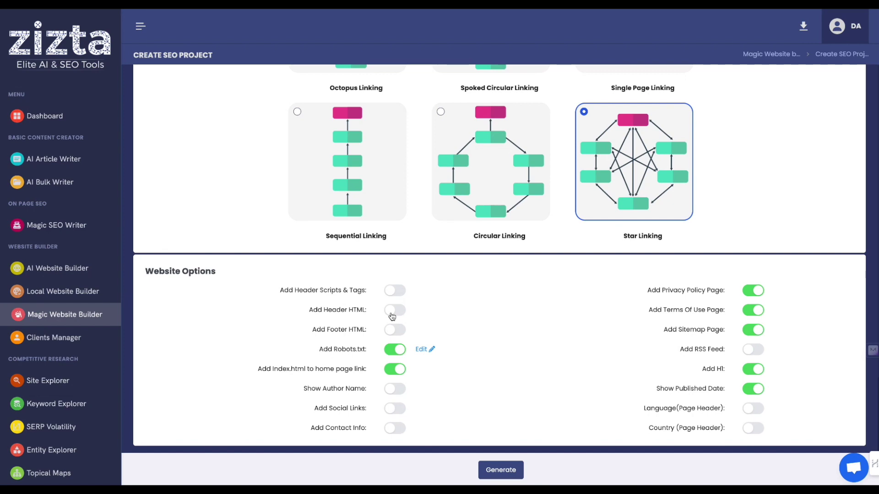
pyautogui.click(392, 315)
pyautogui.click(559, 252)
# Leave contact info disabled on the site
pyautogui.click(396, 428)
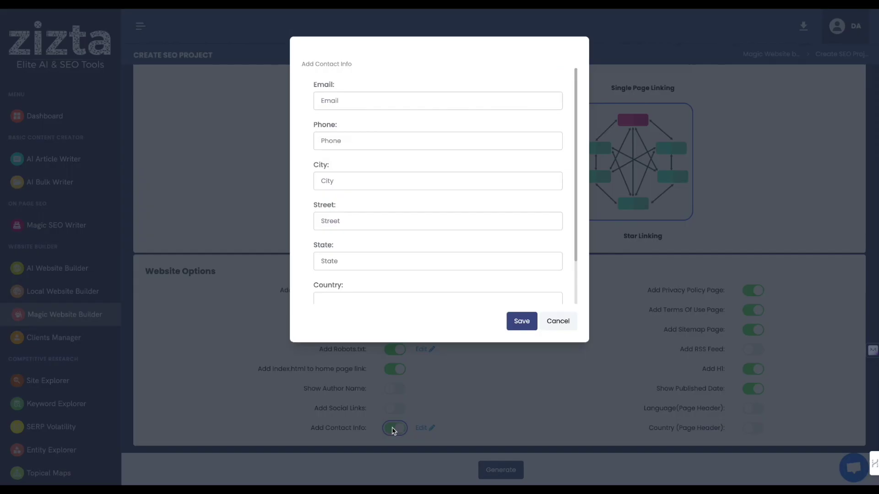
pyautogui.scroll(-2, 436, 187)
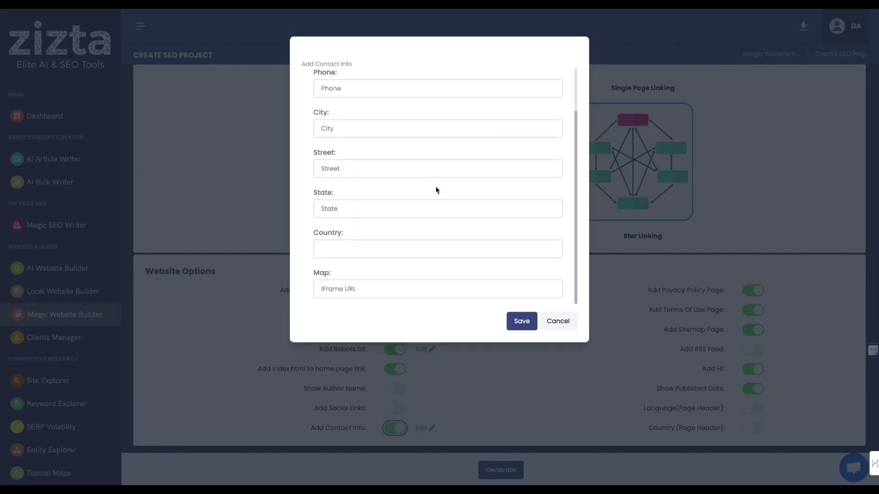
pyautogui.click(559, 321)
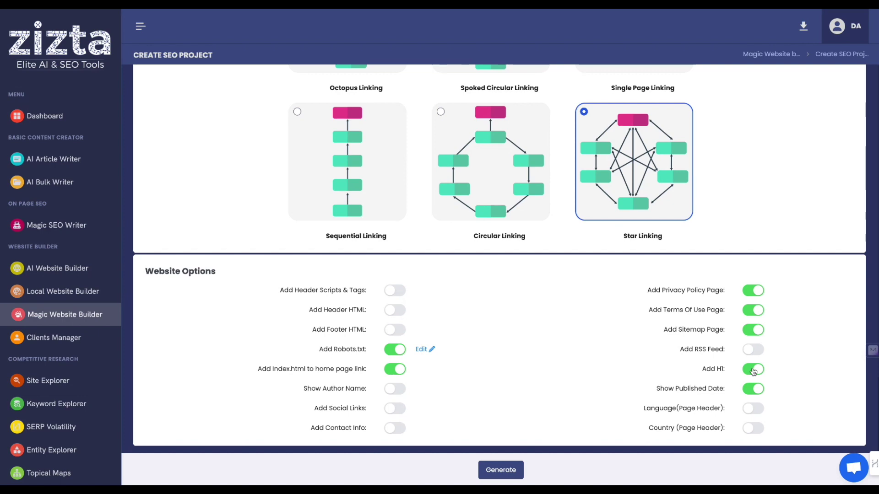
# Cancel the header language selection, keeping English, and generate the website
pyautogui.click(753, 408)
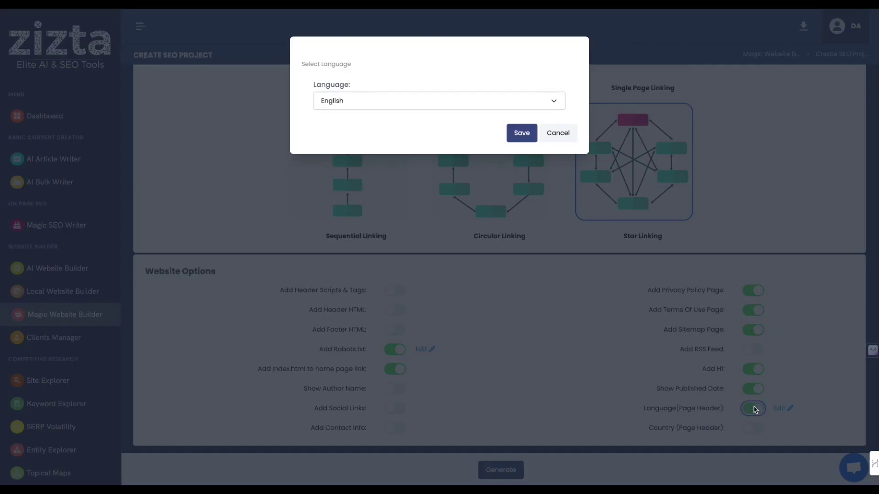
pyautogui.click(385, 106)
pyautogui.scroll(-15, 422, 427)
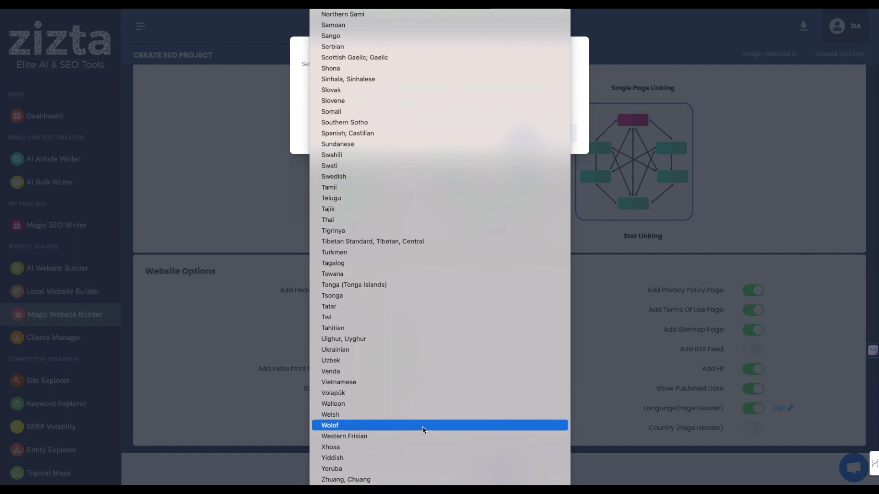
pyautogui.click(574, 84)
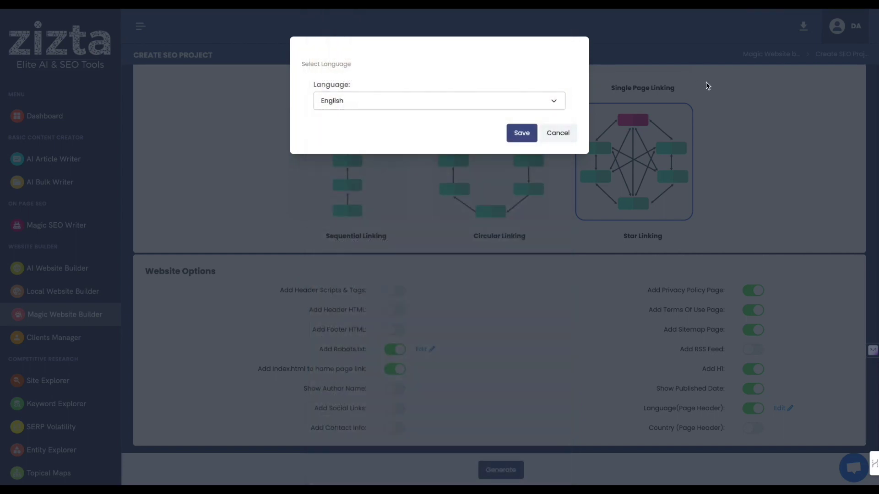
pyautogui.click(559, 132)
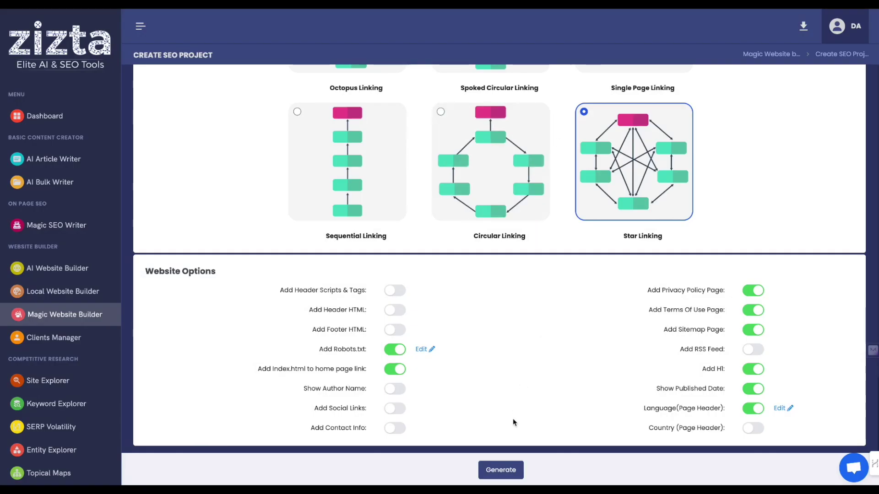
pyautogui.click(510, 466)
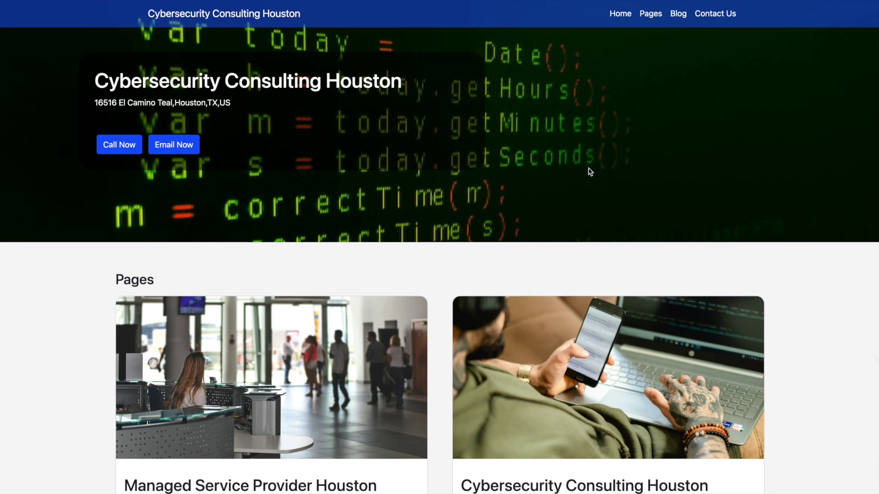
# Open the Managed Service Provider Houston article from the site preview
pyautogui.scroll(-3, 589, 172)
pyautogui.scroll(-2, 588, 171)
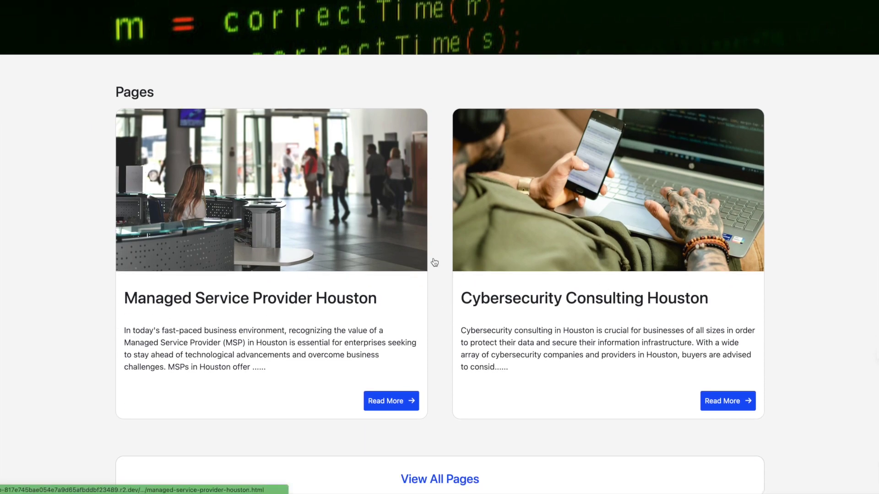
pyautogui.scroll(-12, 496, 290)
pyautogui.scroll(14, 497, 290)
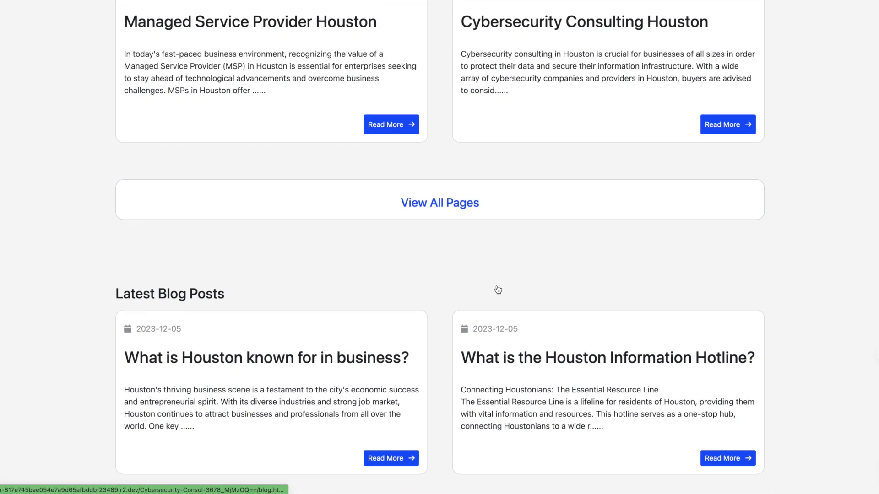
pyautogui.click(280, 337)
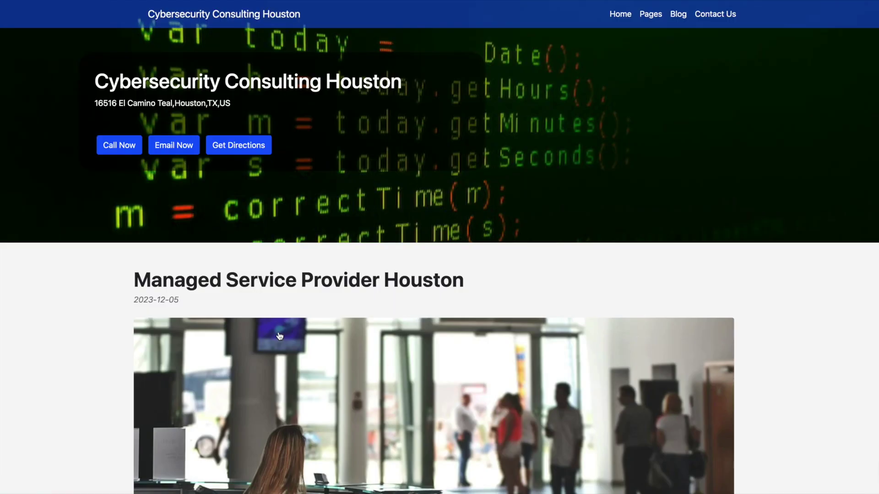
# Open the related article 'Are managed services worth IT?' from Related Links
pyautogui.scroll(-10, 280, 336)
pyautogui.scroll(-10, 280, 336)
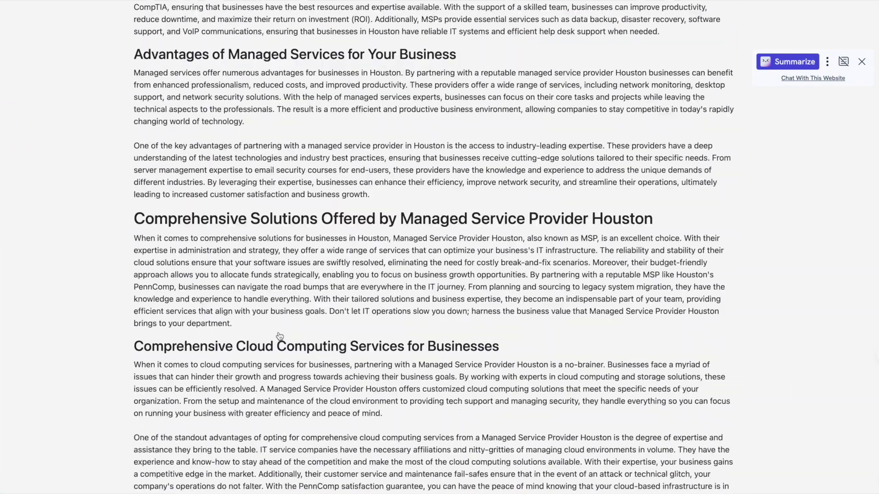
pyautogui.scroll(-20, 284, 310)
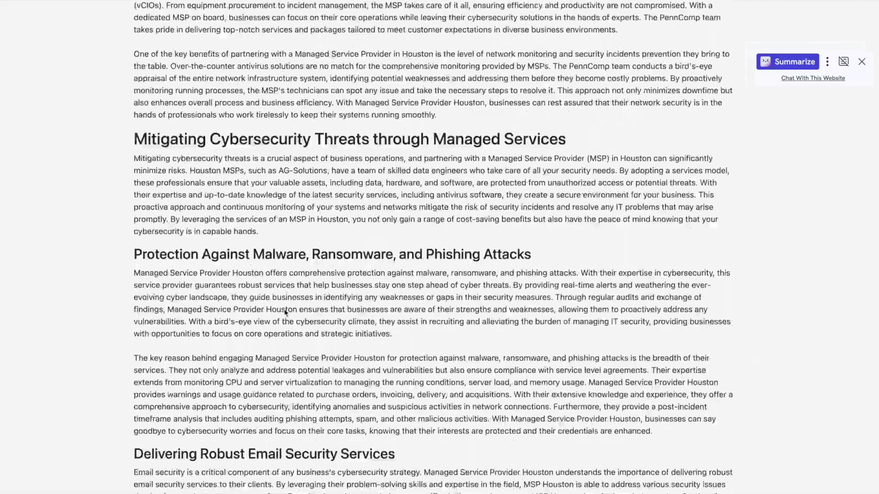
pyautogui.scroll(-20, 285, 312)
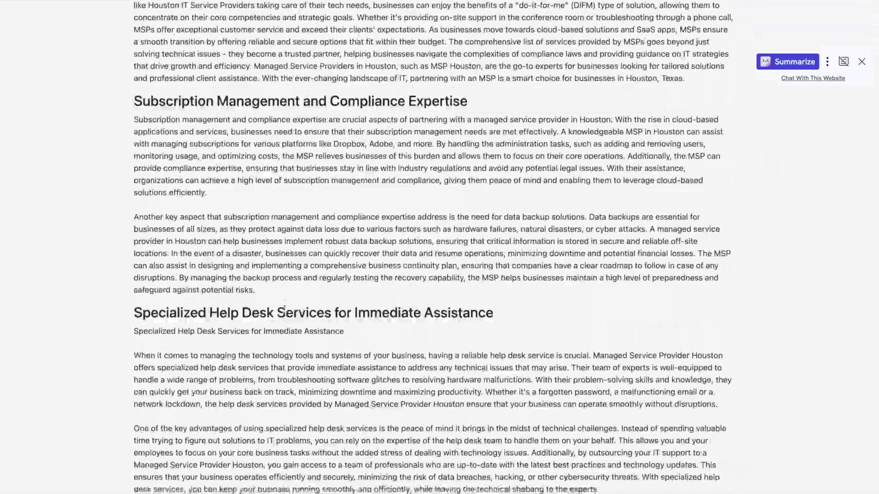
pyautogui.scroll(-15, 285, 313)
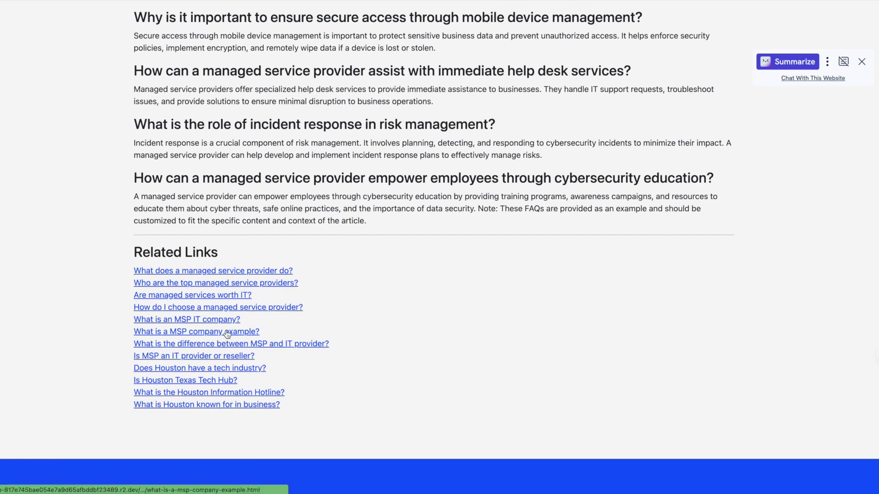
pyautogui.scroll(-3, 198, 327)
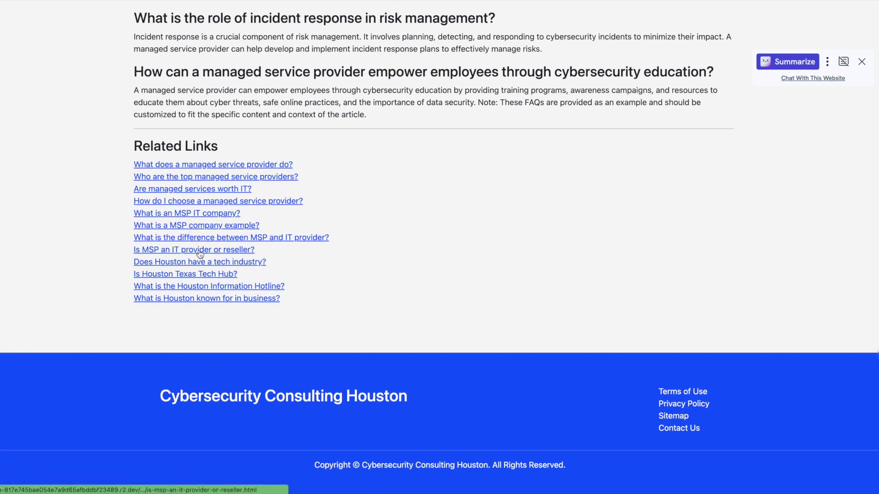
pyautogui.click(228, 189)
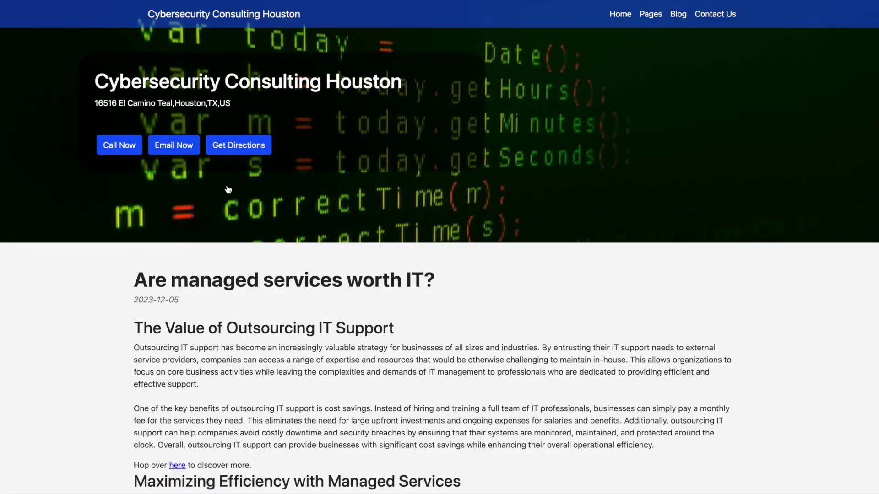
# Return to the home page and open the Cybersecurity Consulting Houston article
pyautogui.scroll(-15, 228, 189)
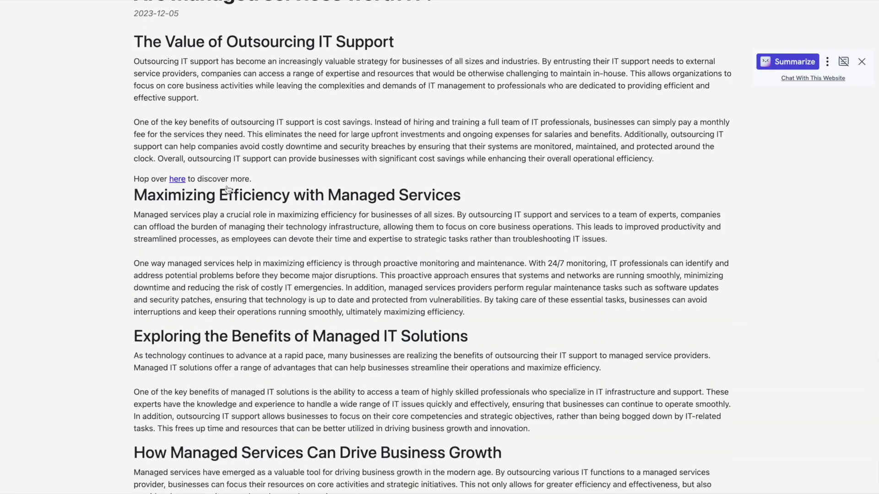
pyautogui.scroll(-17, 227, 189)
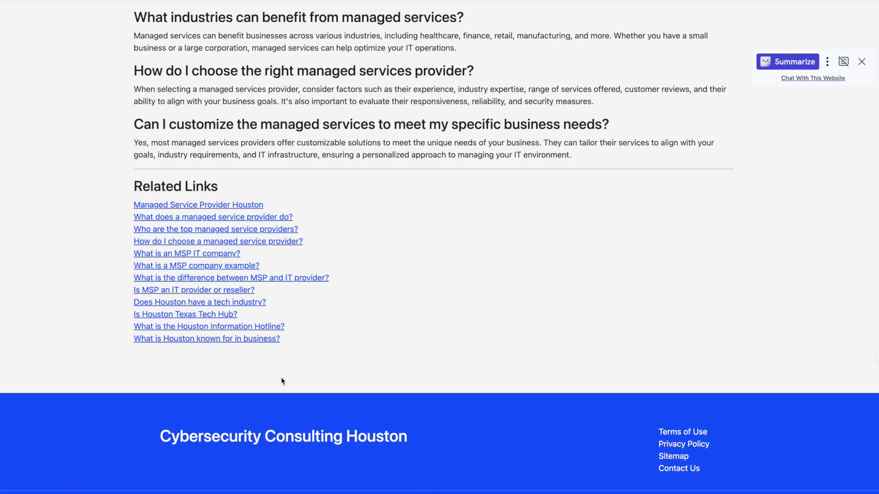
pyautogui.scroll(-1, 281, 377)
pyautogui.scroll(20, 363, 180)
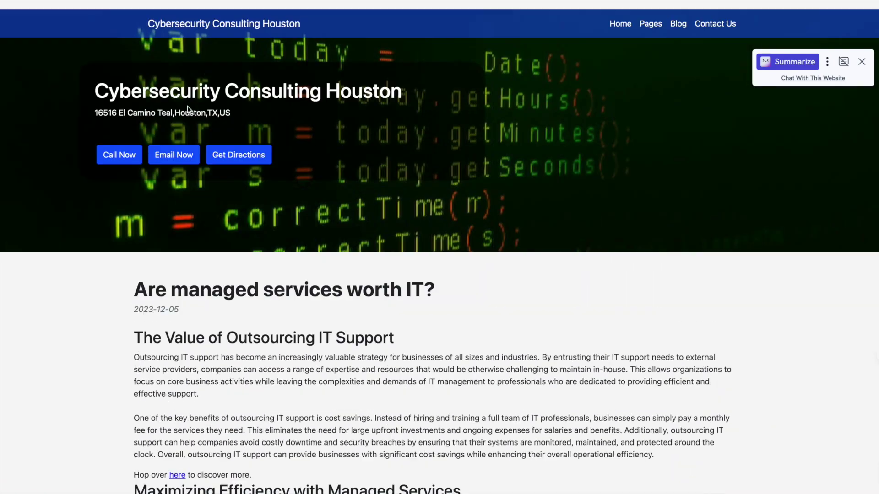
pyautogui.click(183, 15)
pyautogui.scroll(-4, 514, 315)
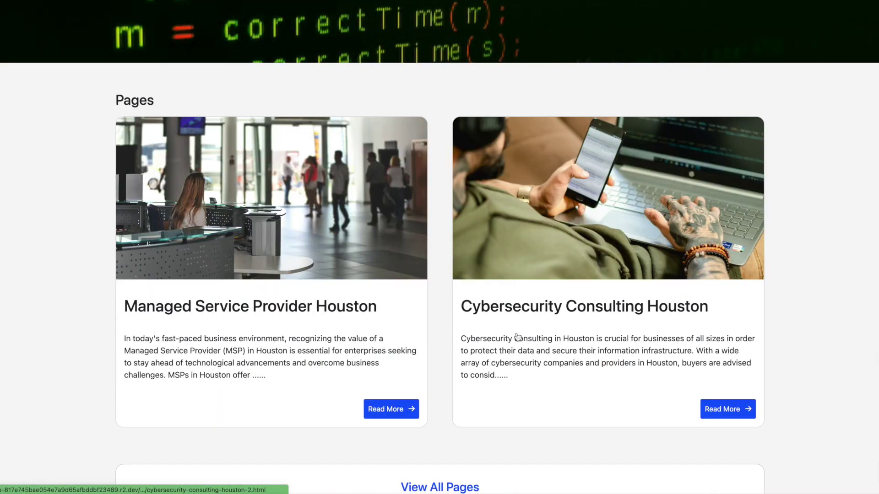
pyautogui.click(514, 315)
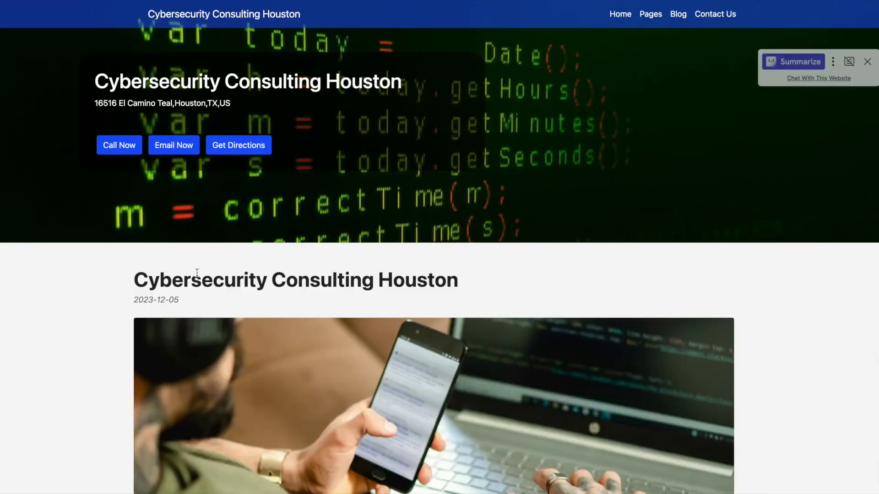
# Open the related article 'Are cyber security consultants in demand?'
pyautogui.scroll(-20, 196, 273)
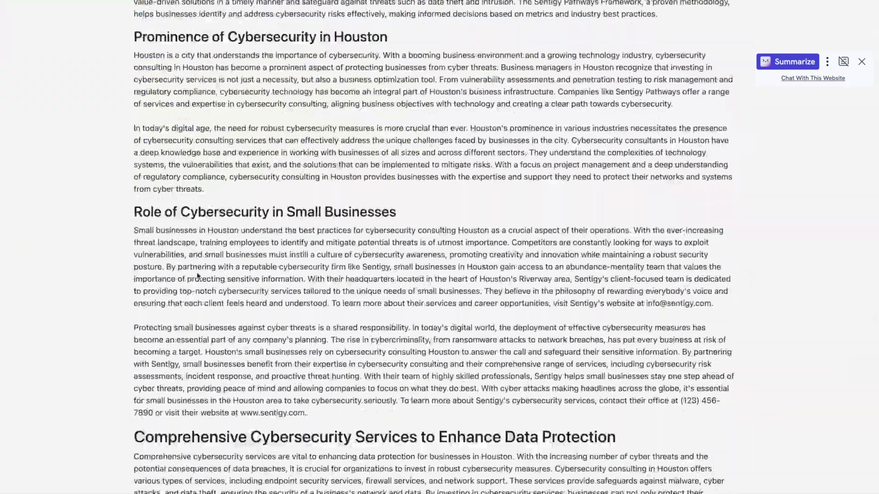
pyautogui.scroll(-20, 197, 273)
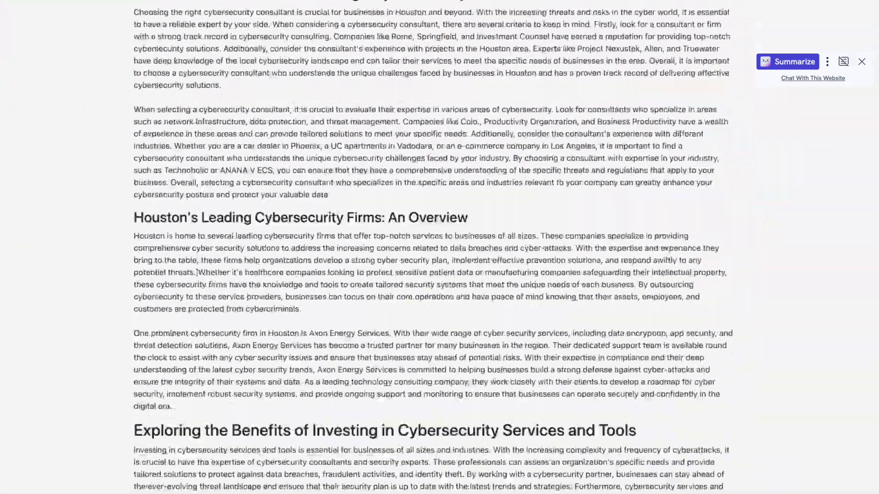
pyautogui.scroll(-20, 197, 273)
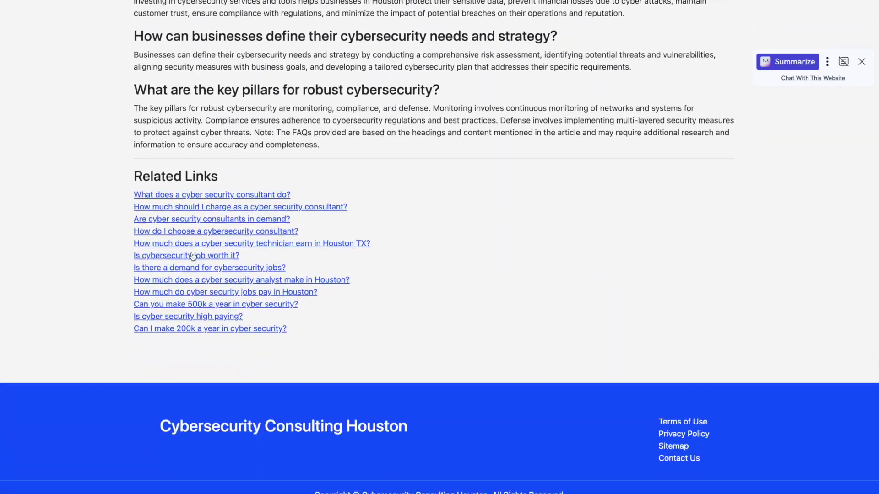
pyautogui.click(188, 221)
# Follow its link back to the Cybersecurity Consulting Houston article
pyautogui.scroll(-20, 188, 224)
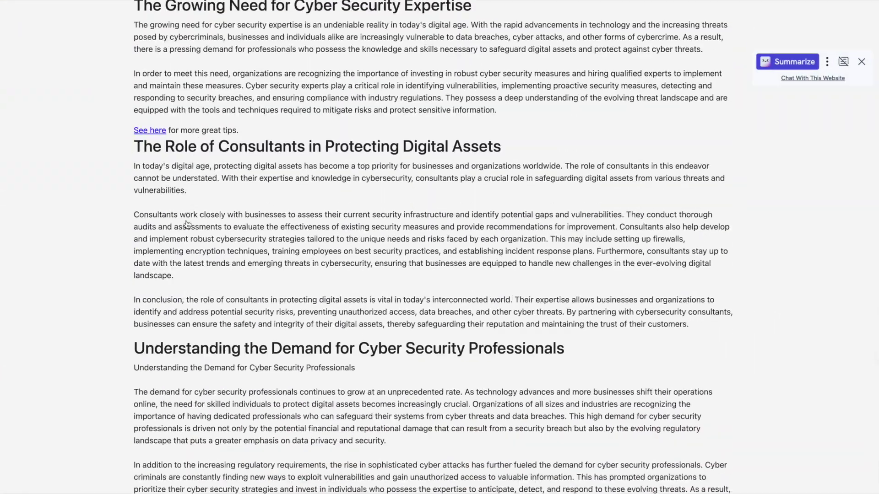
pyautogui.scroll(-20, 188, 225)
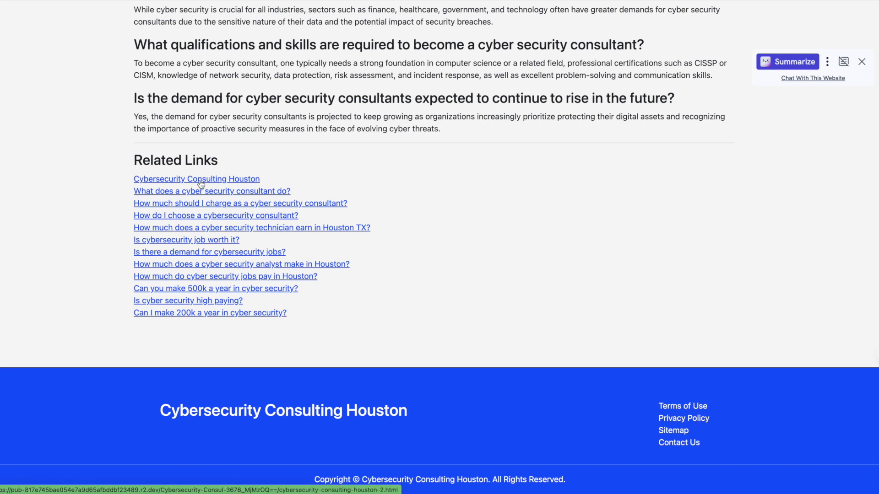
pyautogui.click(201, 184)
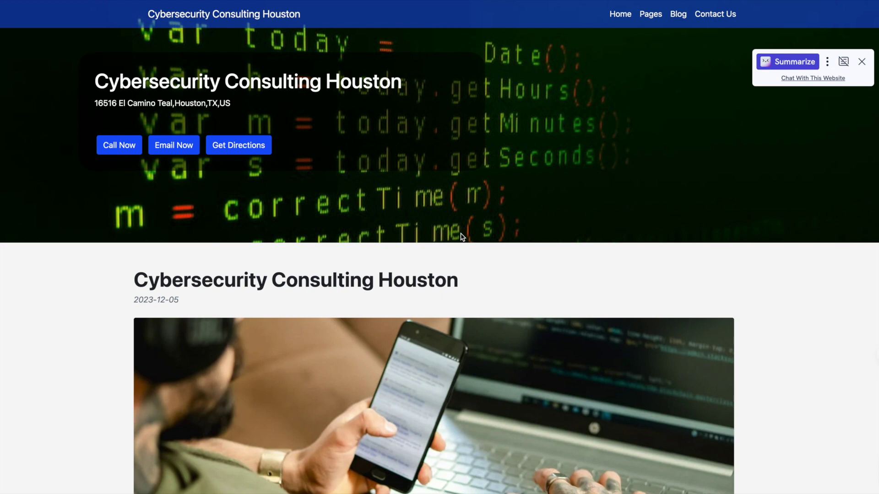
pyautogui.scroll(-2, 461, 237)
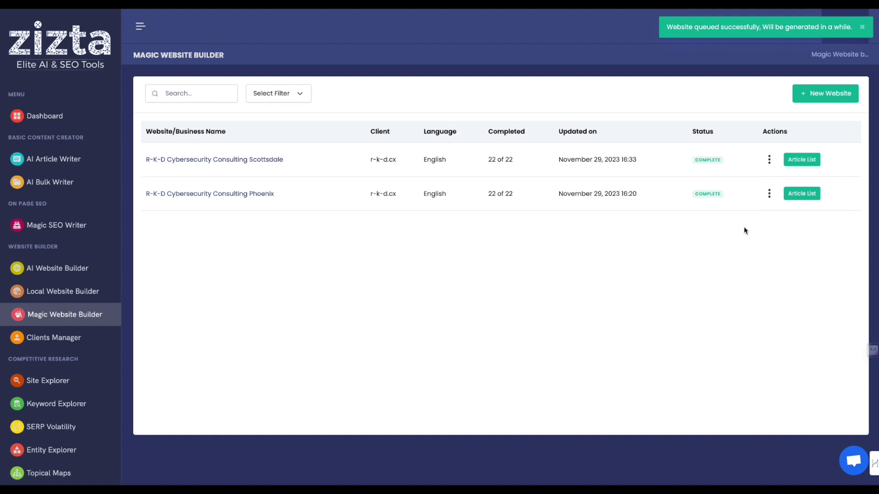
pyautogui.click(769, 160)
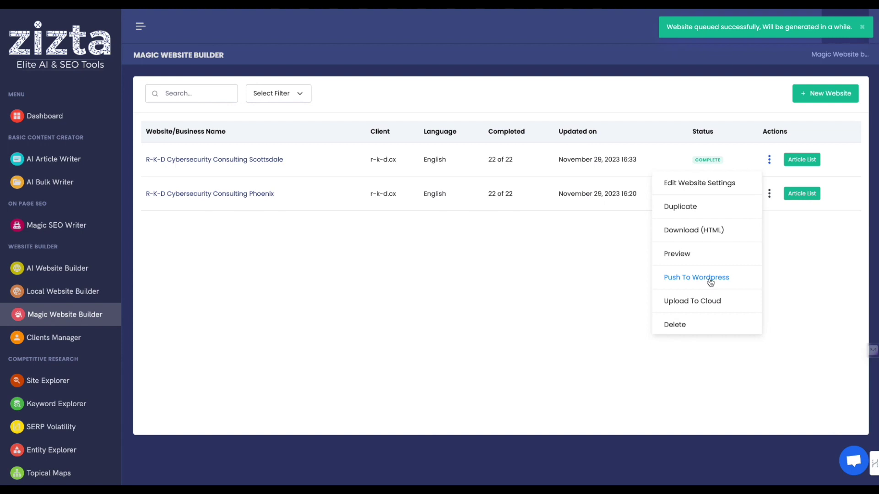
pyautogui.click(438, 319)
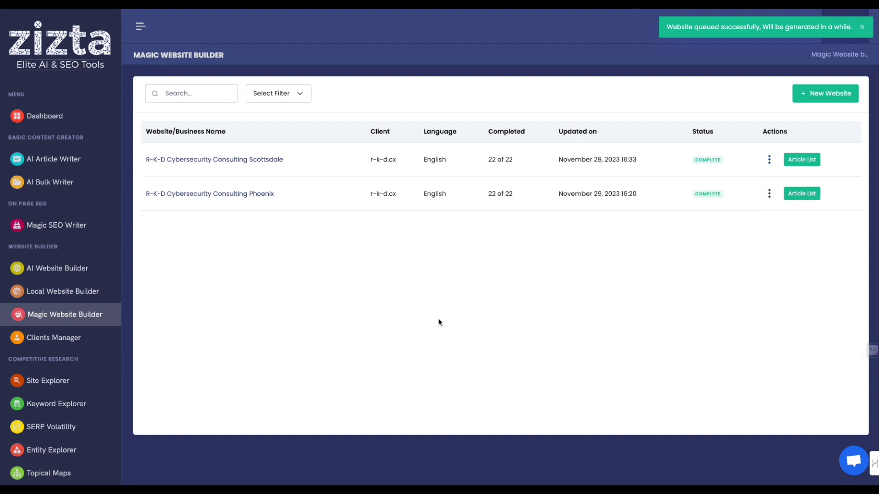